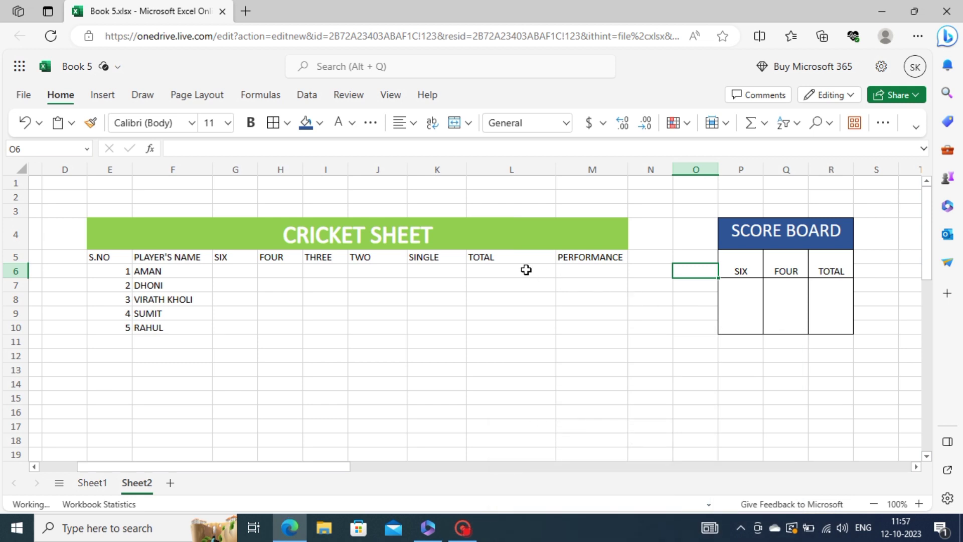
Start AMAN's total in L6 as =G6*6+H6*4+I6*3, weighting sixes, fours and threes.
left_click(499, 273)
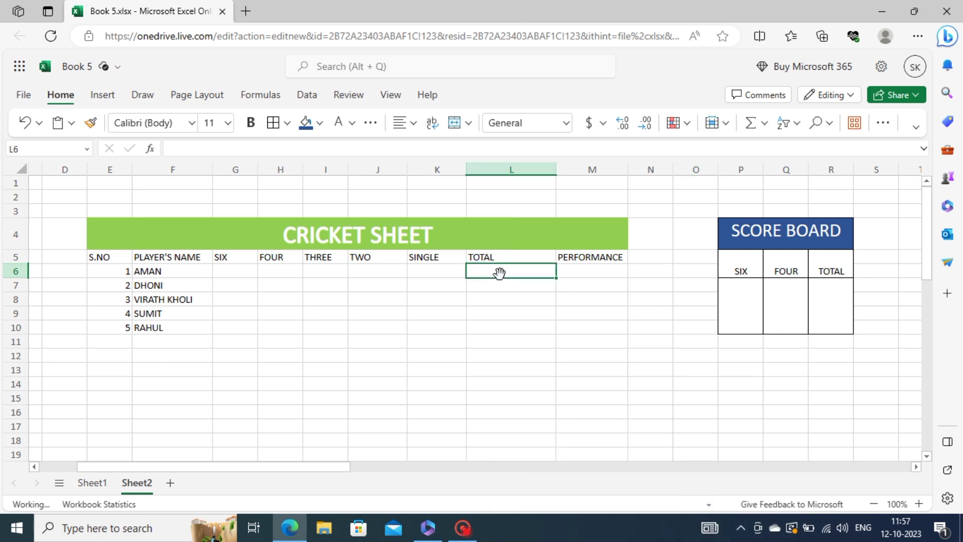
type("=")
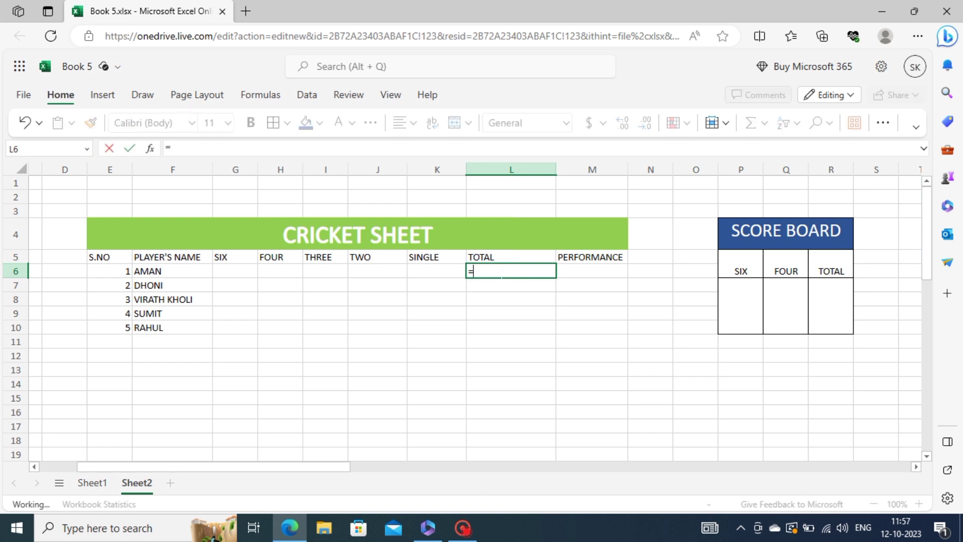
left_click(240, 275)
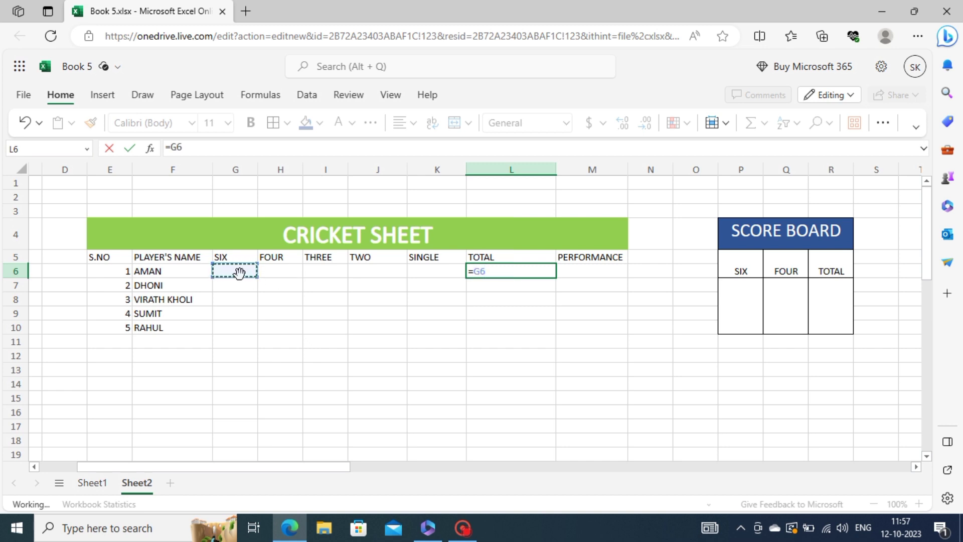
type("*")
type("6")
type("+")
left_click(279, 270)
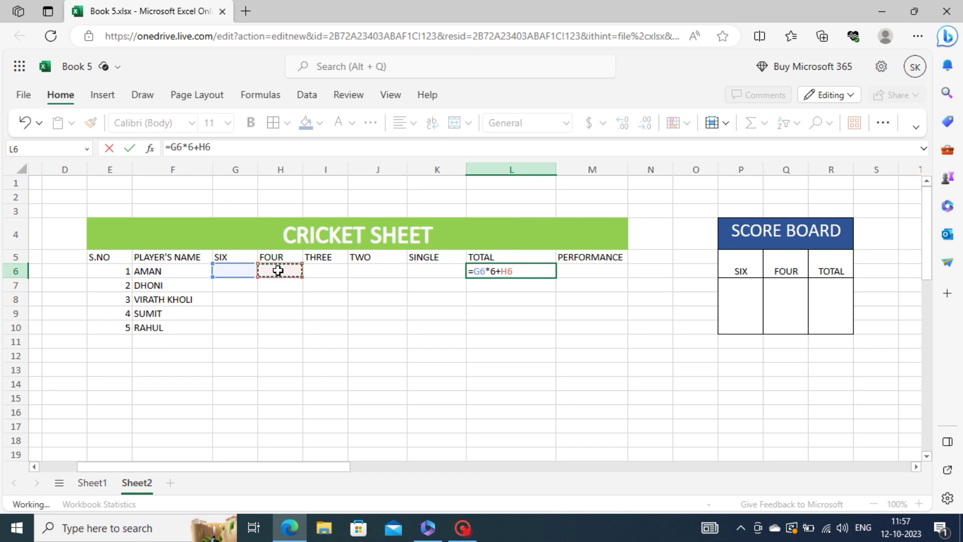
type("*4")
type("+")
left_click(321, 269)
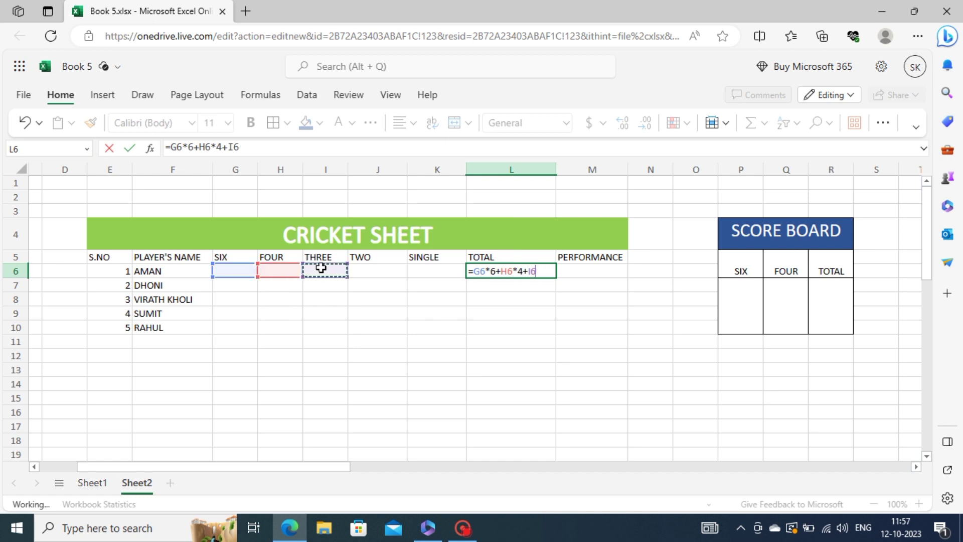
type("*")
type("3")
Finish the L6 formula with +J6*2+K6*1 and enter it, showing 0.
type("+")
type("2")
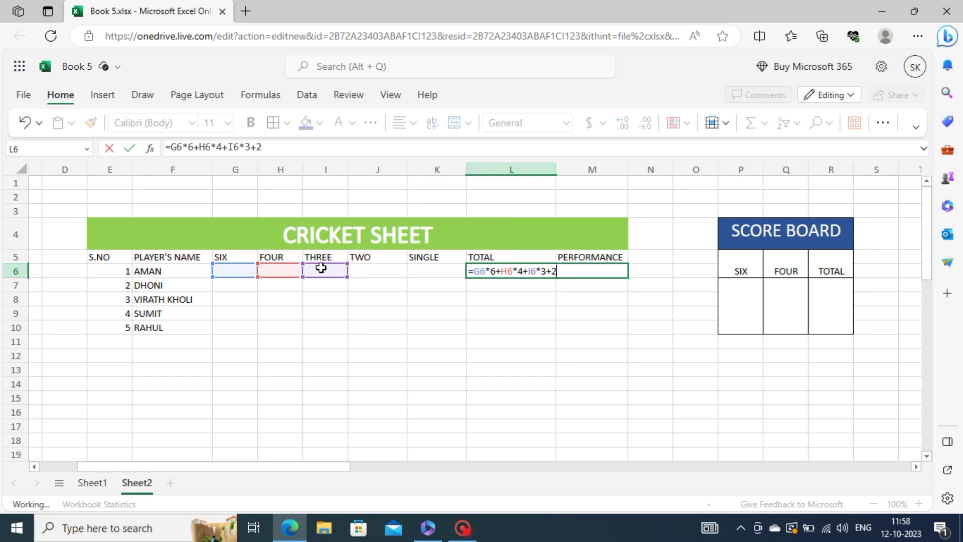
key("BackSpace")
left_click(360, 271)
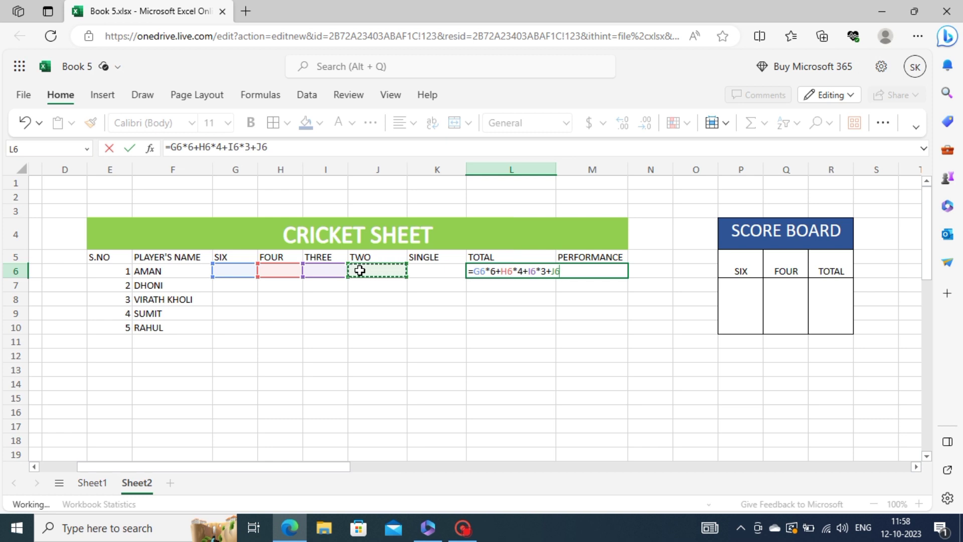
type("*")
type("2")
type("+")
left_click(424, 271)
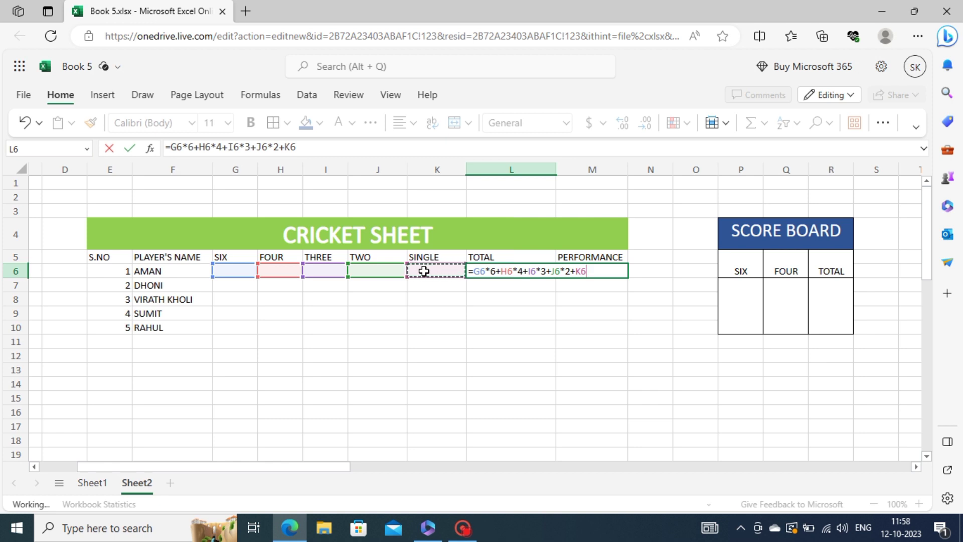
type("*")
type("1")
key("Return")
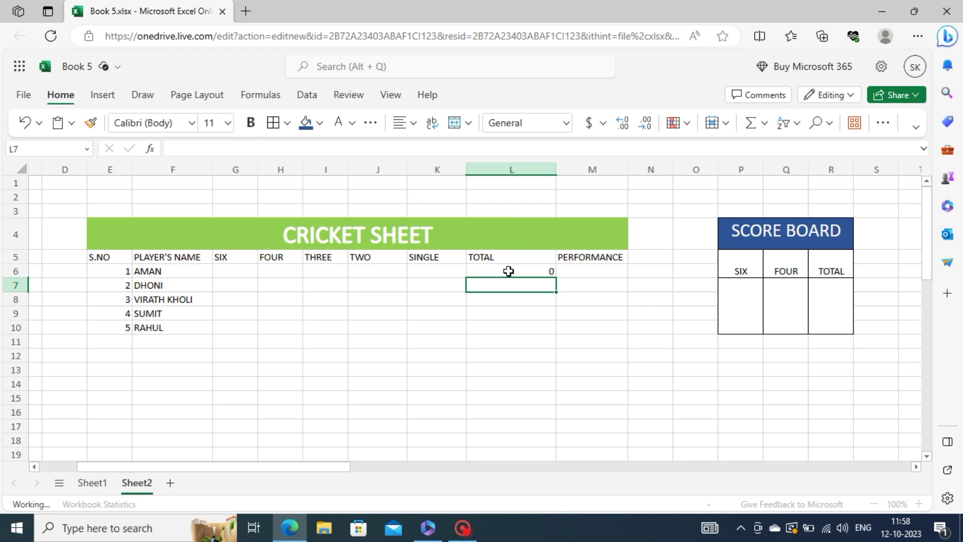
Begin M6 with =IF(L6>=300,"TRIPLE CENTURY",IF( for AMAN's performance.
left_click(508, 271)
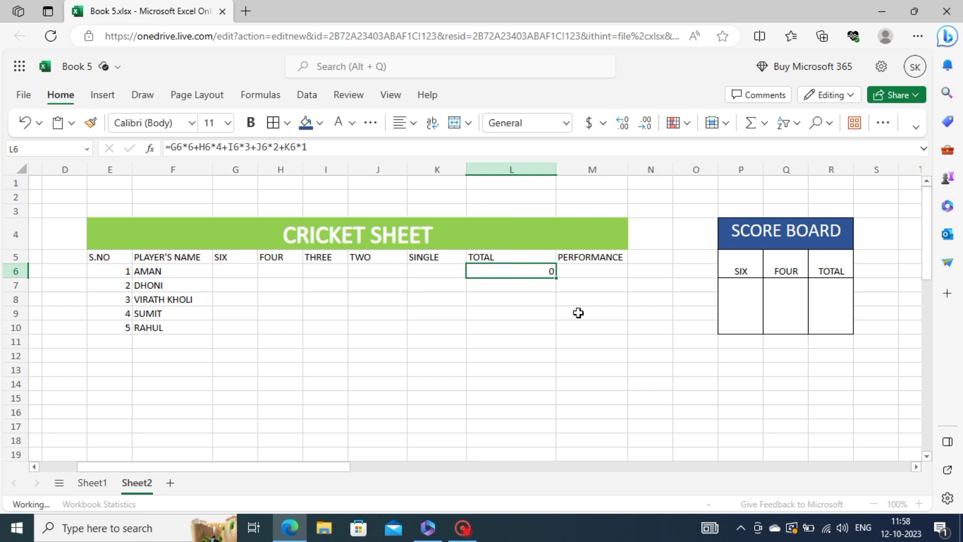
left_click(578, 272)
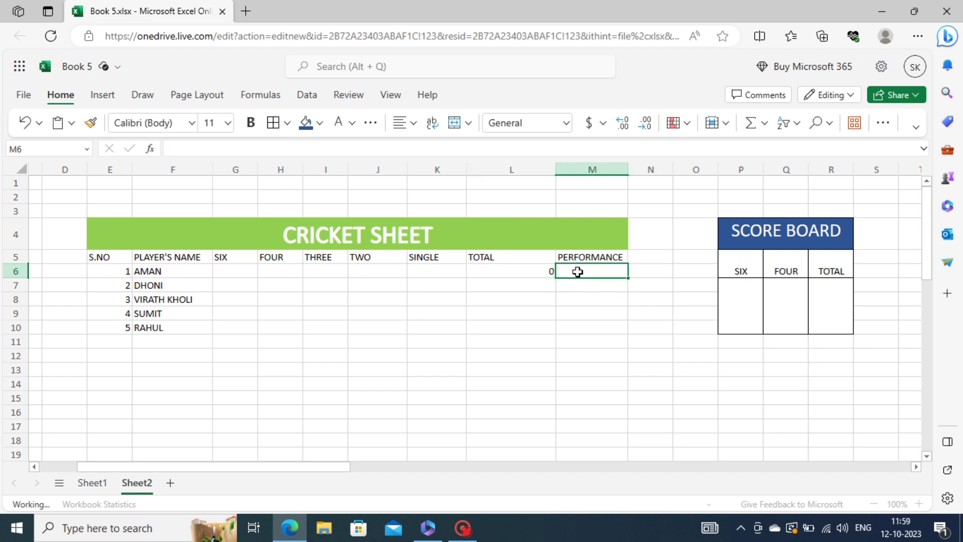
type("=IF")
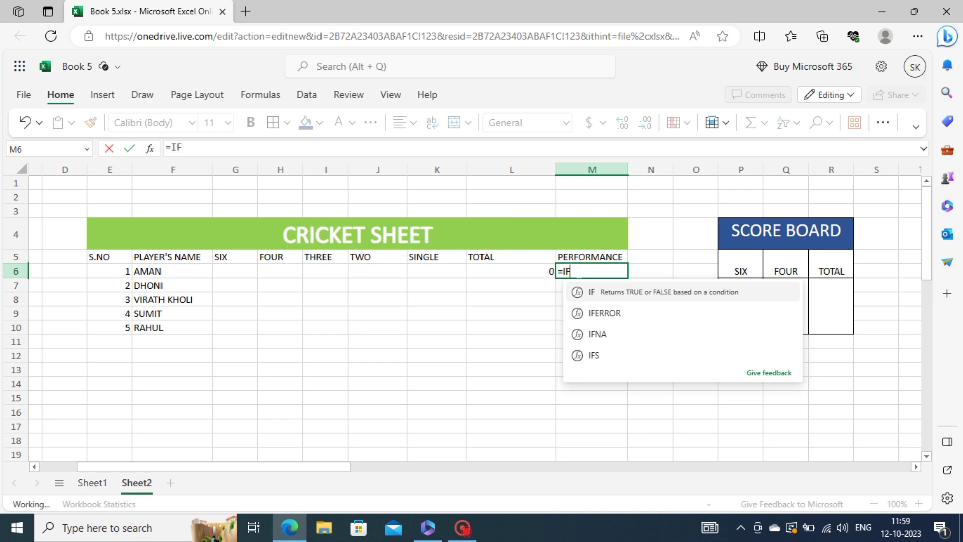
type("(")
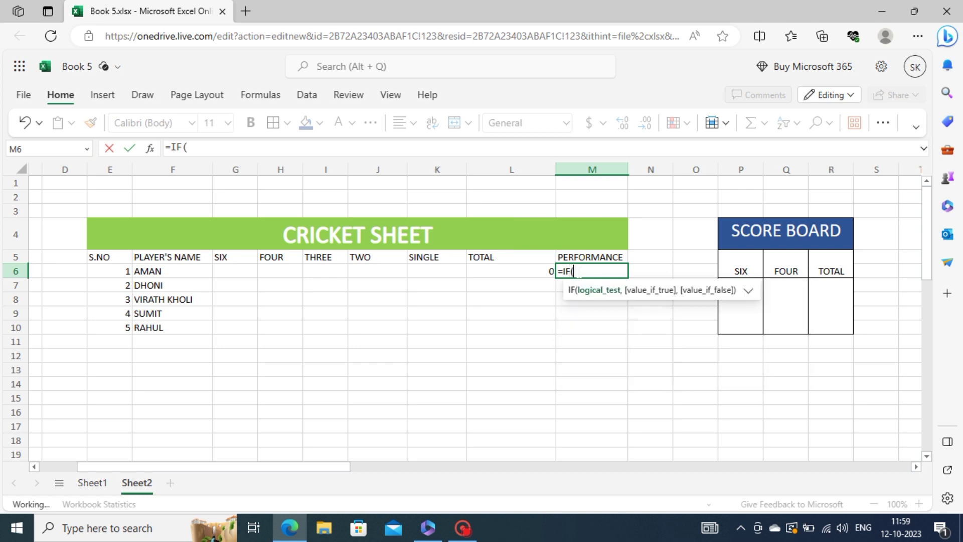
left_click(508, 269)
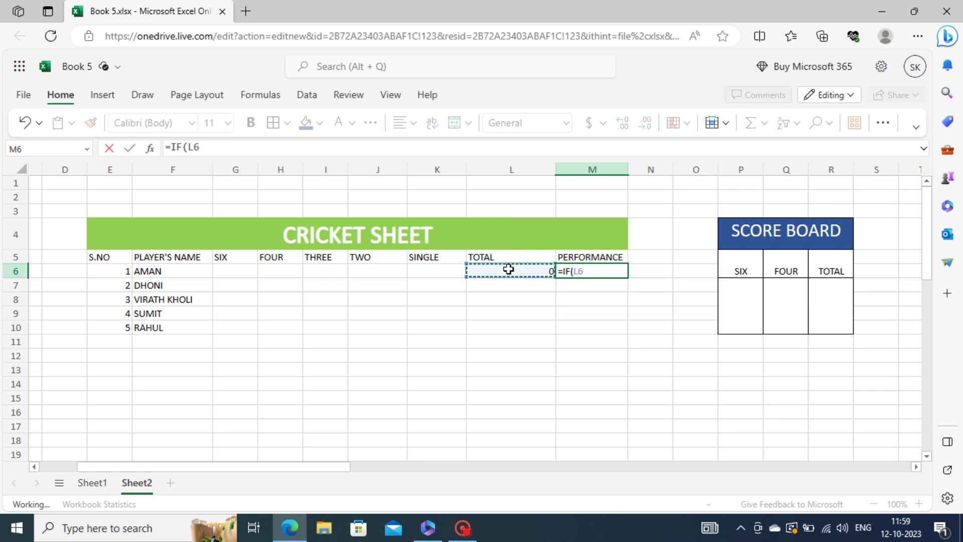
type(">=")
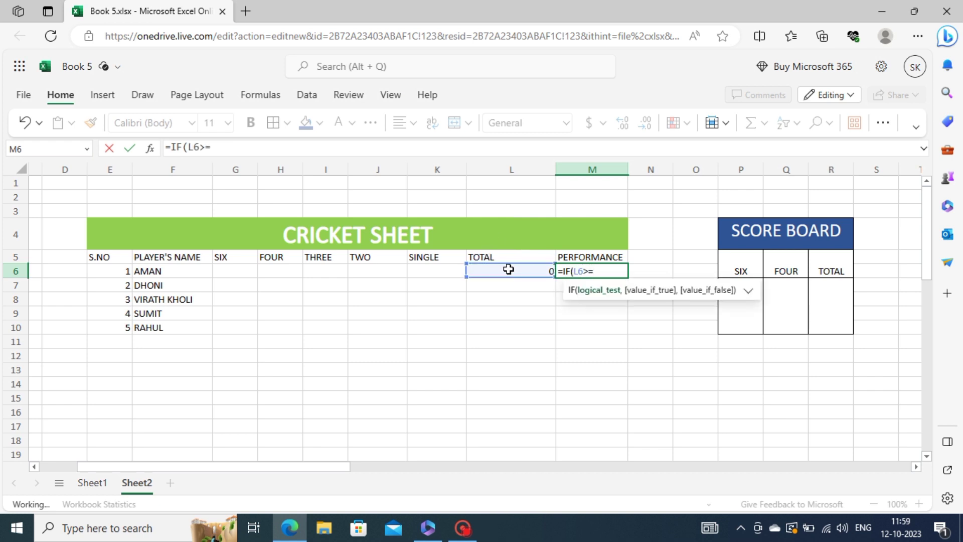
type("30")
type("0")
type(",\"")
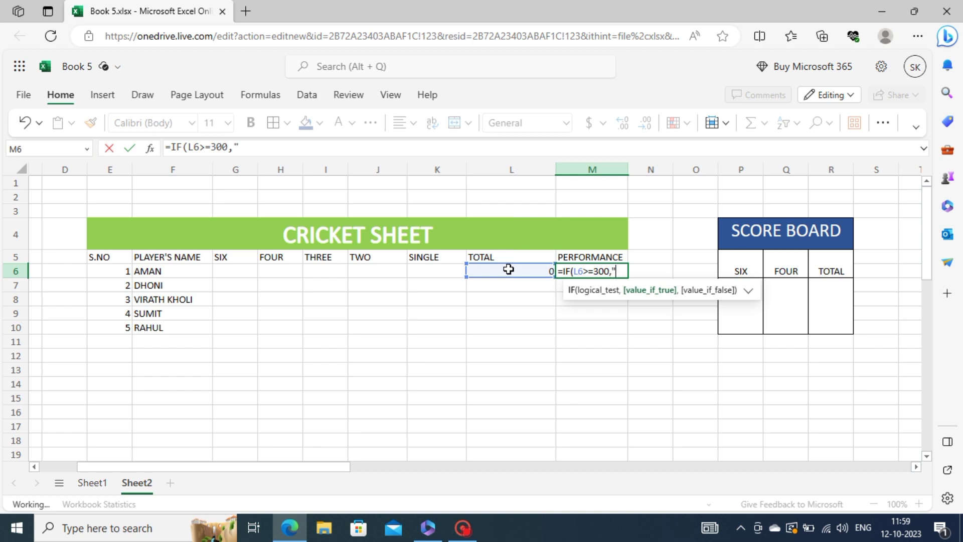
type("TRI")
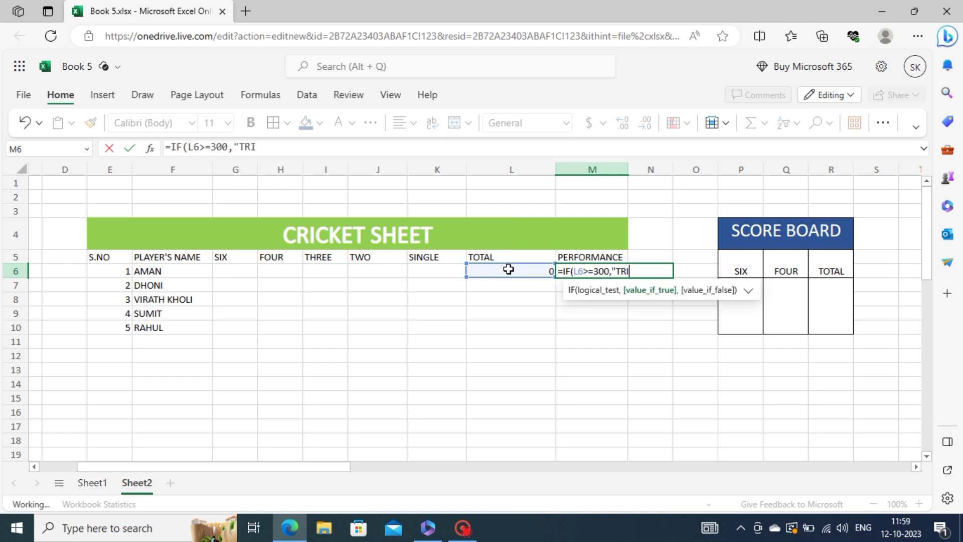
type("PLE ")
type("CE")
type("NTURY")
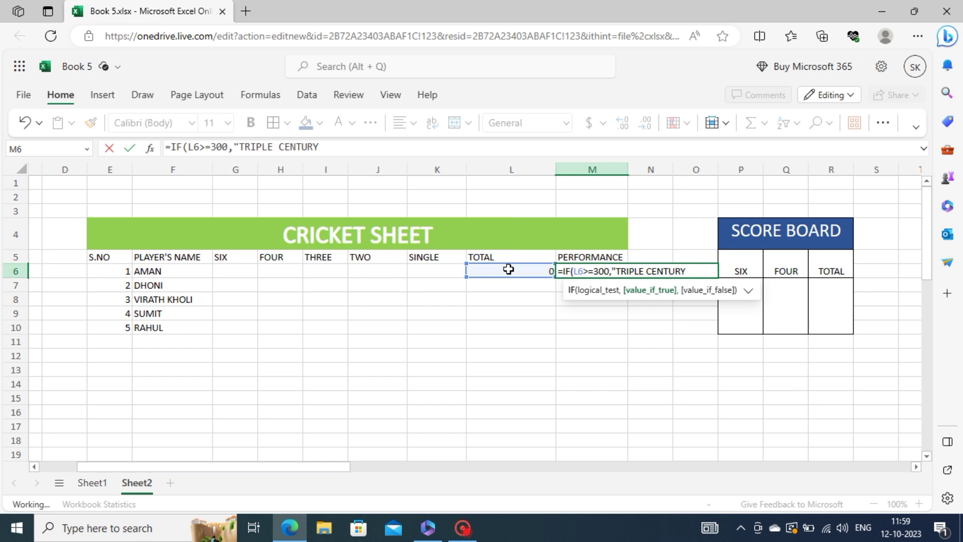
type("\"")
type(",")
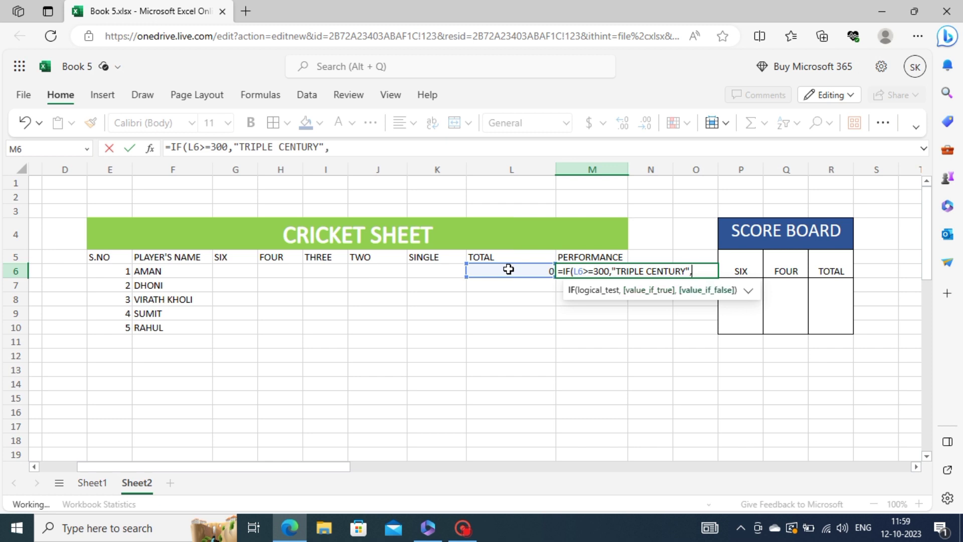
type("IF(")
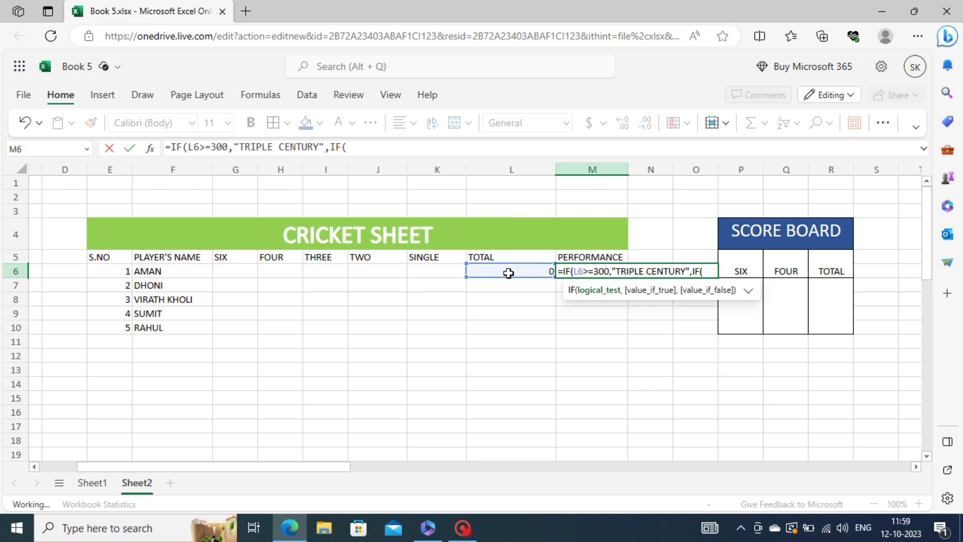
Add the L6>=200 "DOUBLE CENTURY" check to M6's formula and open another IF.
left_click(509, 273)
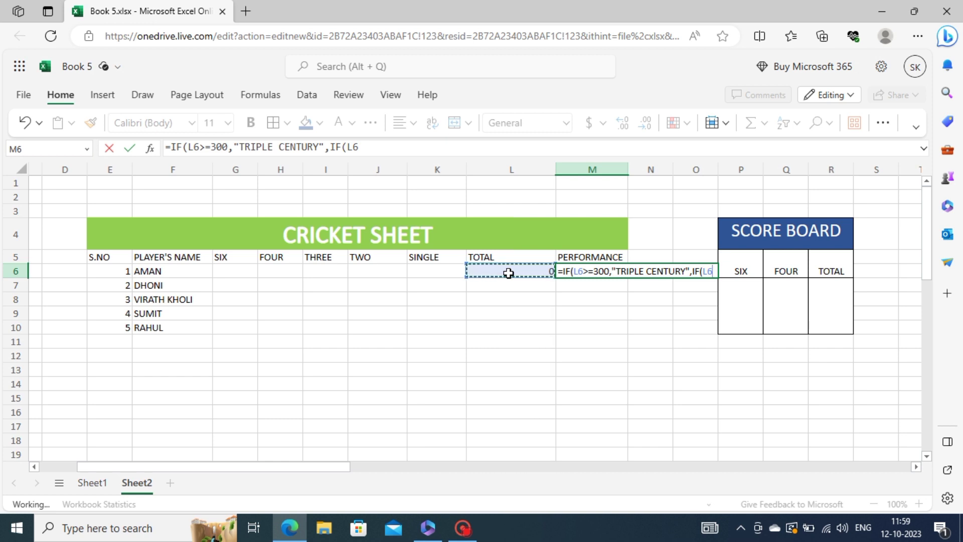
type(">")
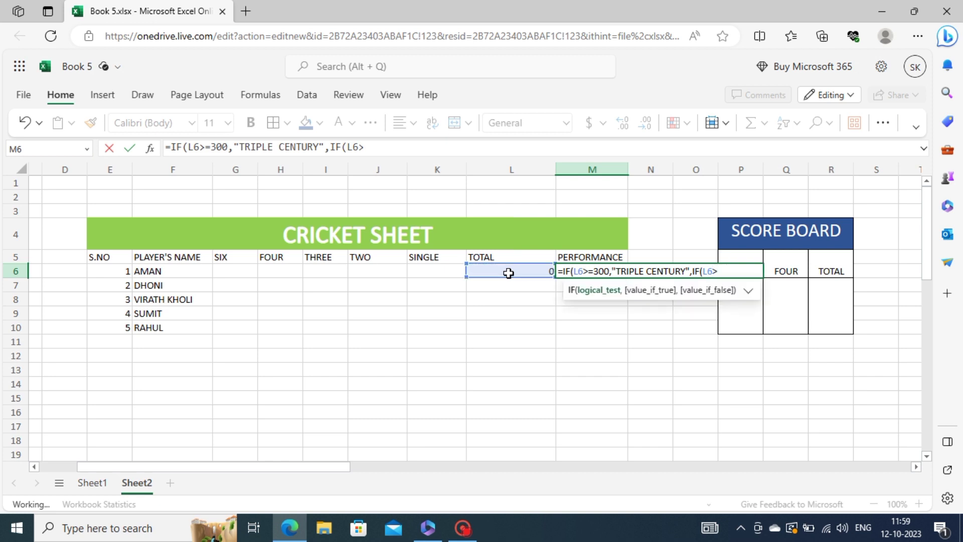
type("=200")
type(",")
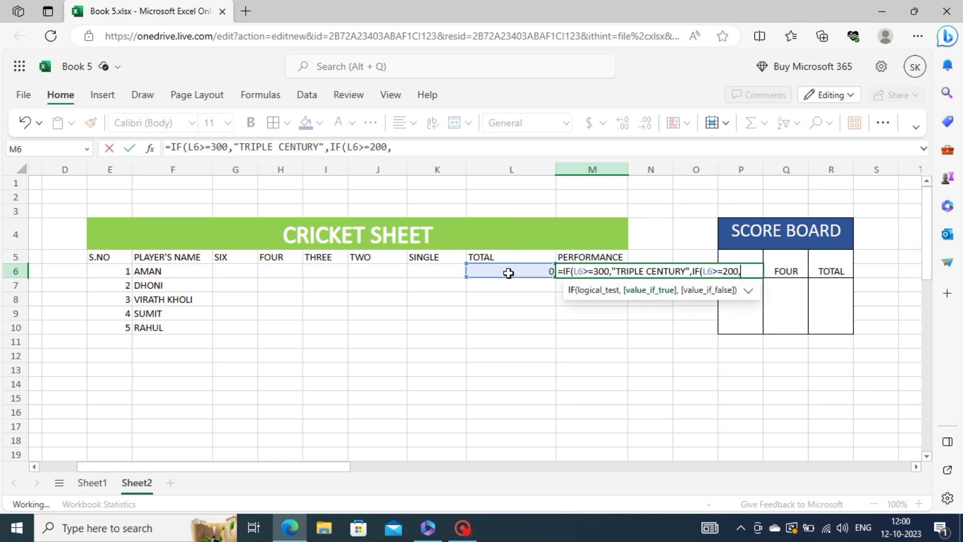
type("\"")
type("D")
type("OU")
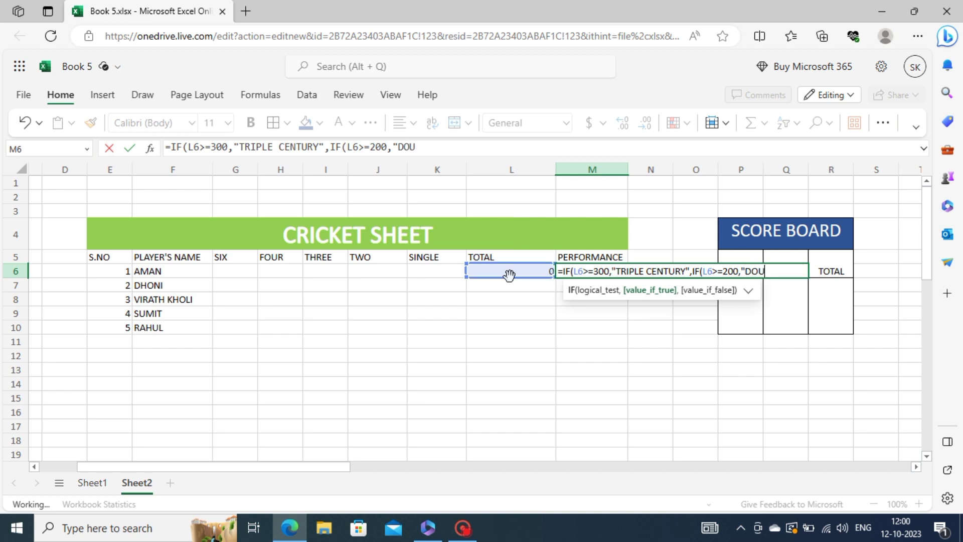
type("LE")
key("BackSpace")
key("BackSpace")
type("BLE")
type(" CE")
type("NT")
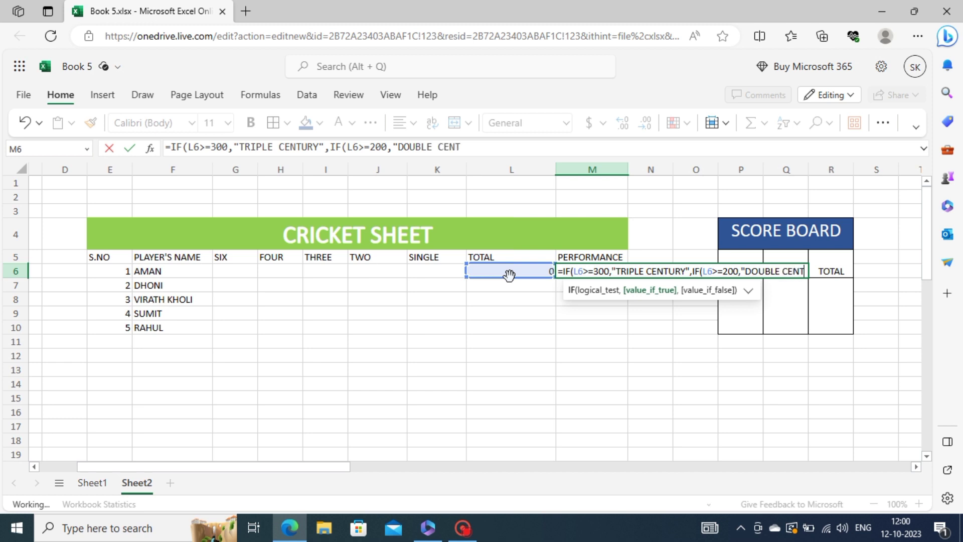
type("URY")
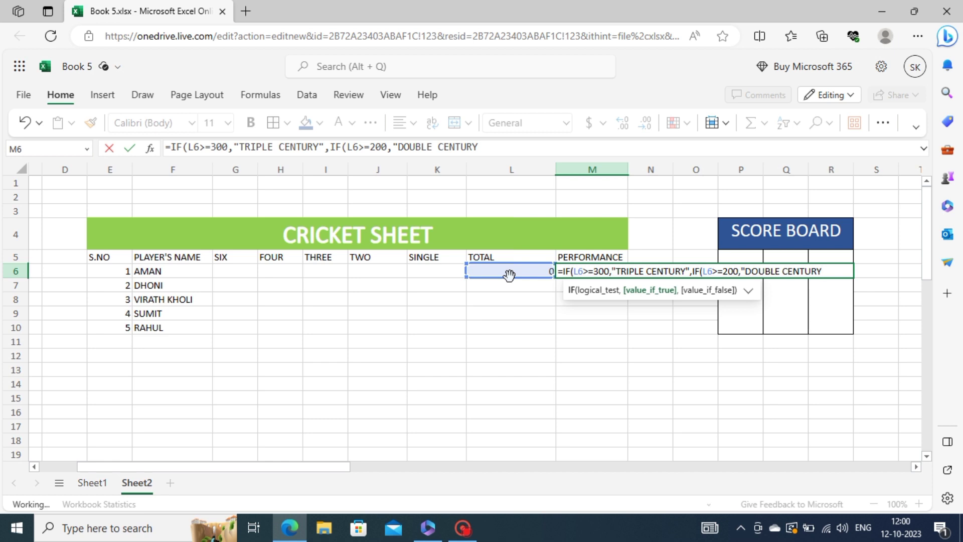
type("\",")
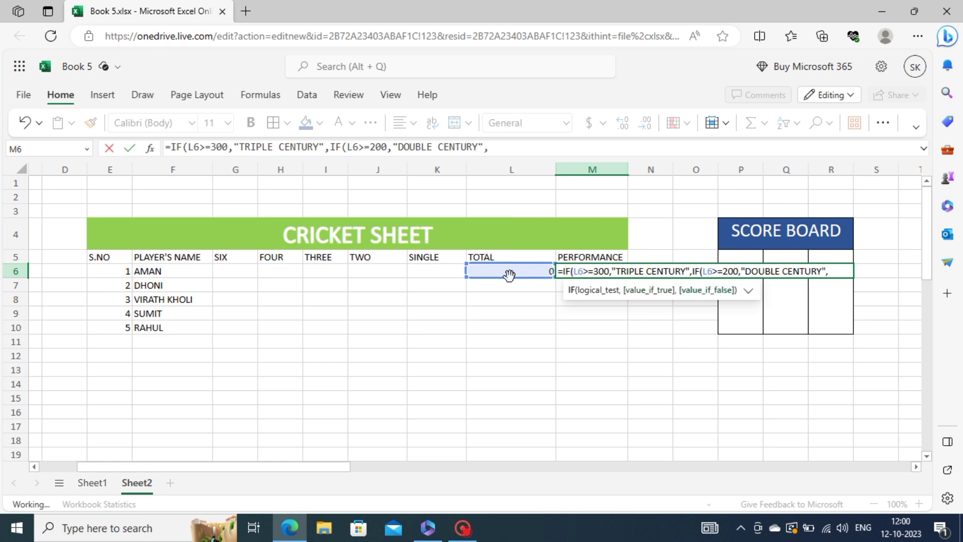
type("IF")
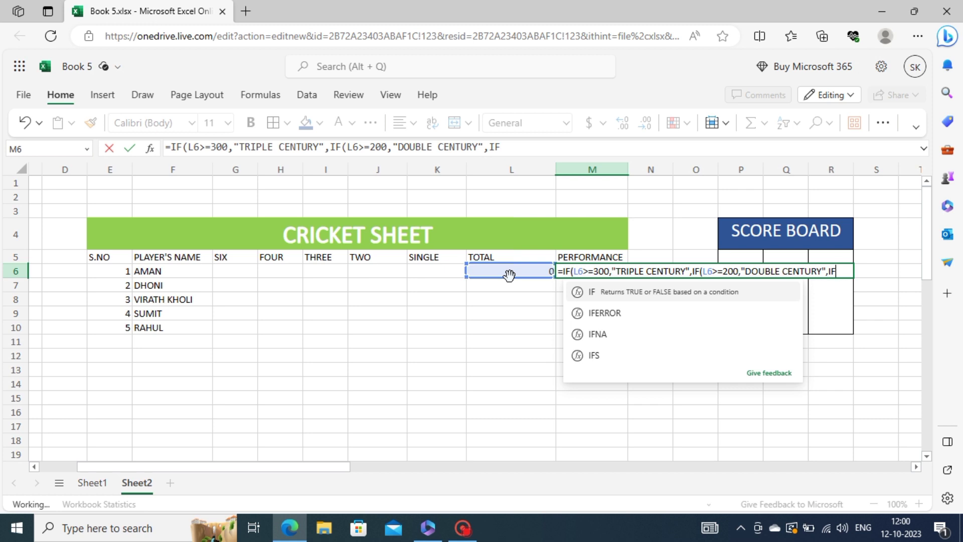
type("(")
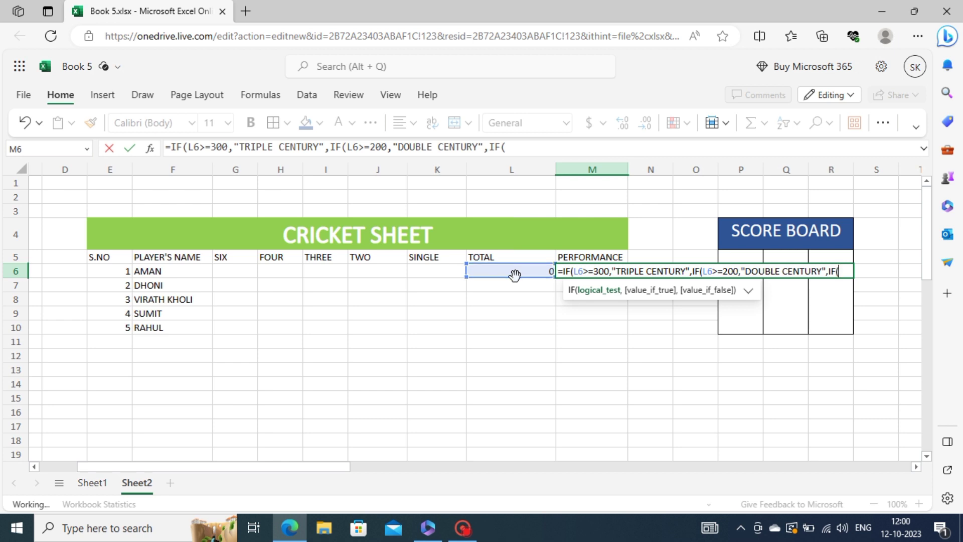
Add L6>=100,"CENTURY" to the M6 formula, followed by a new IF(.
left_click(520, 272)
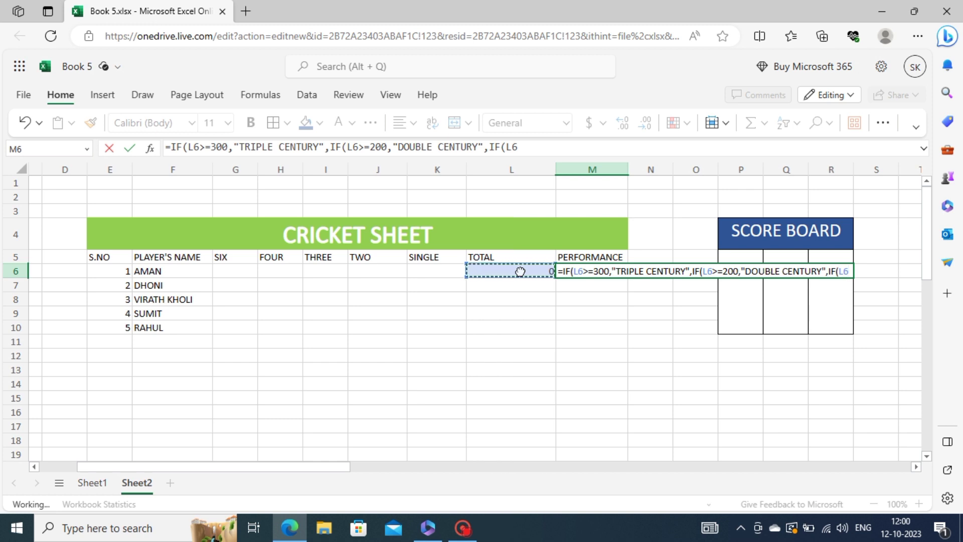
type(">")
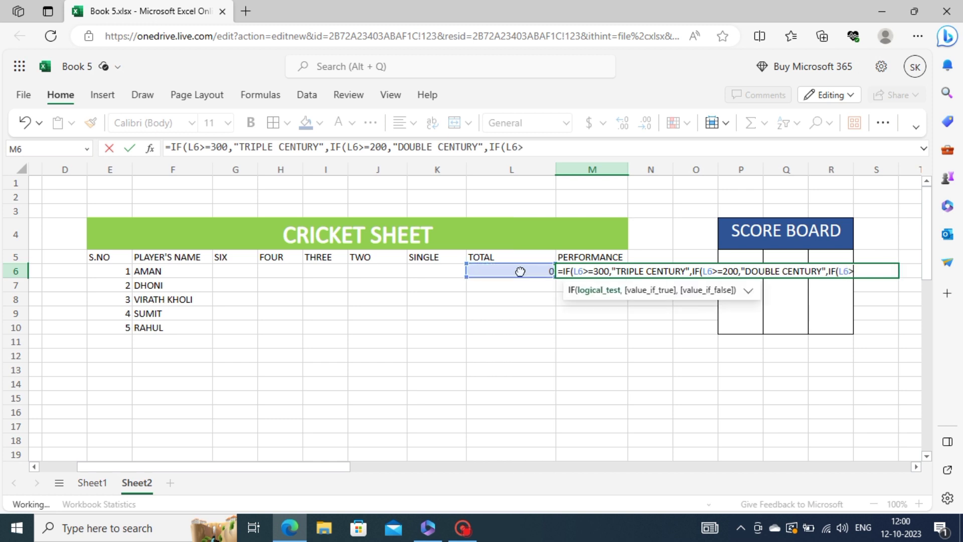
type("=")
type("100")
type(",\"")
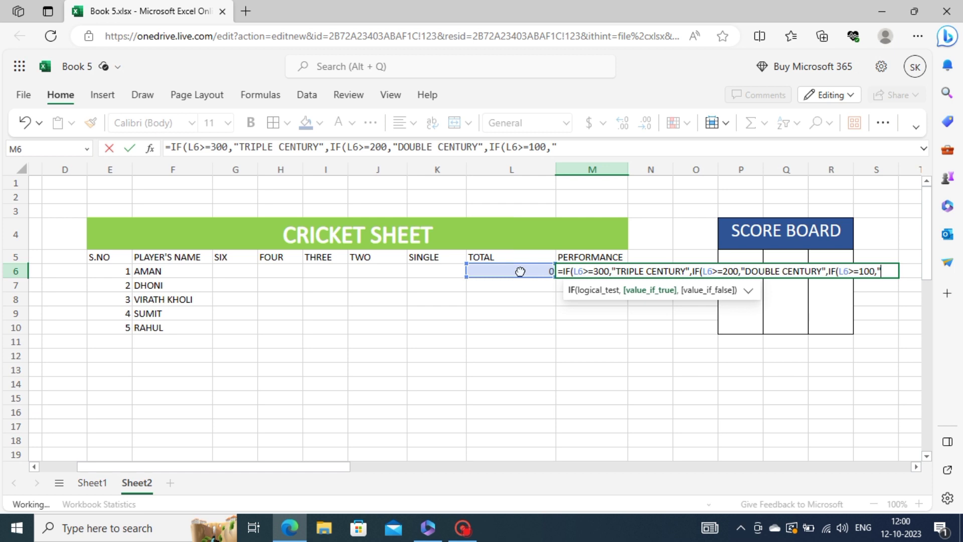
type("CENT")
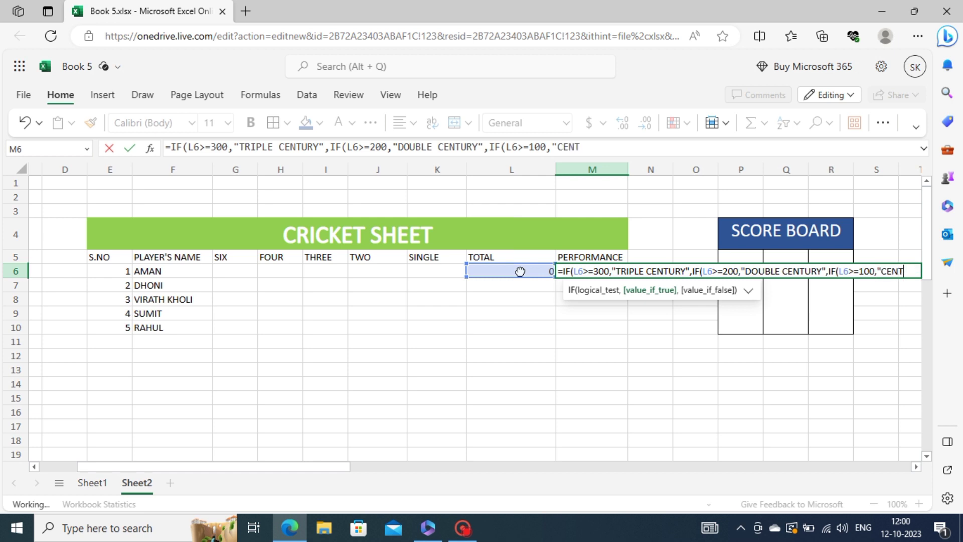
type("URY")
type("\"")
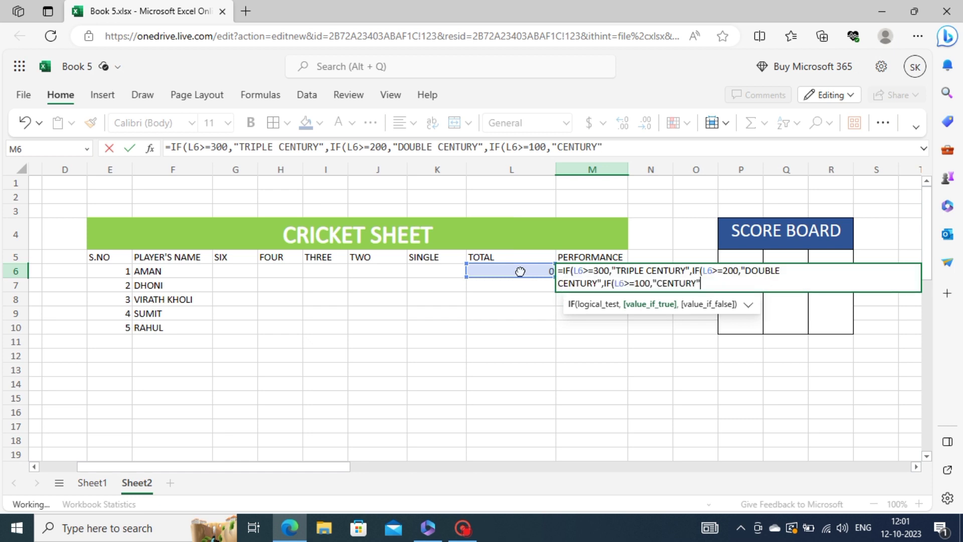
type(",")
type("IF")
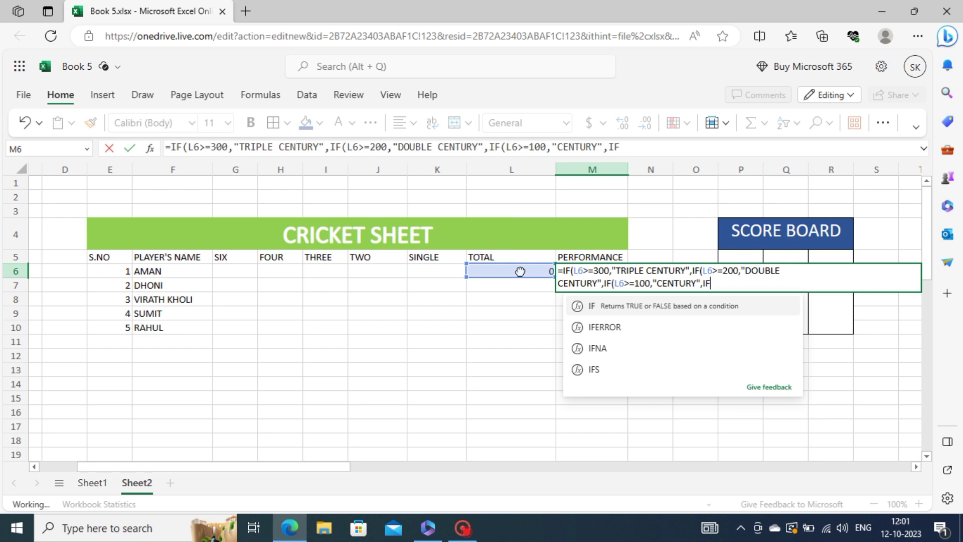
type("(")
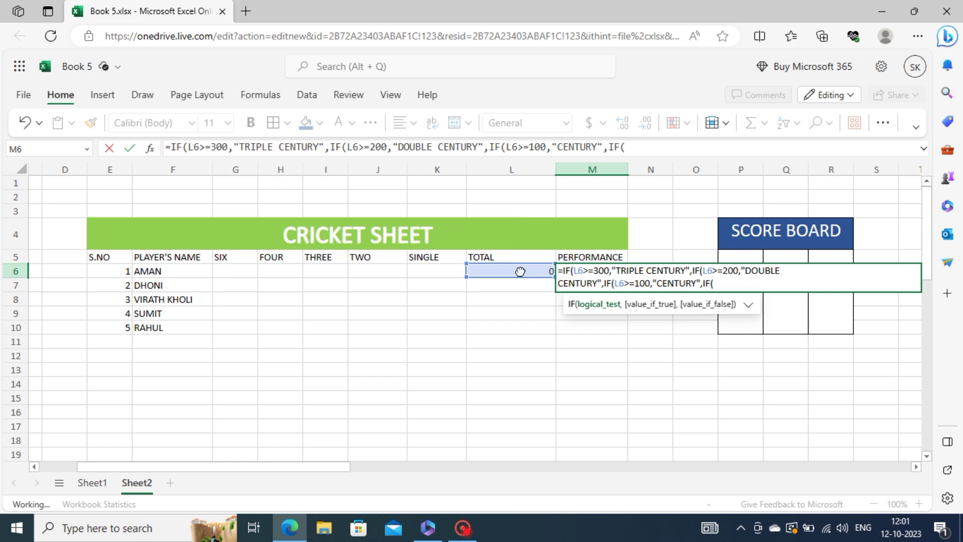
Add L6>=50,"HALF CENTURY" to the M6 formula, followed by a fifth IF(.
left_click(520, 272)
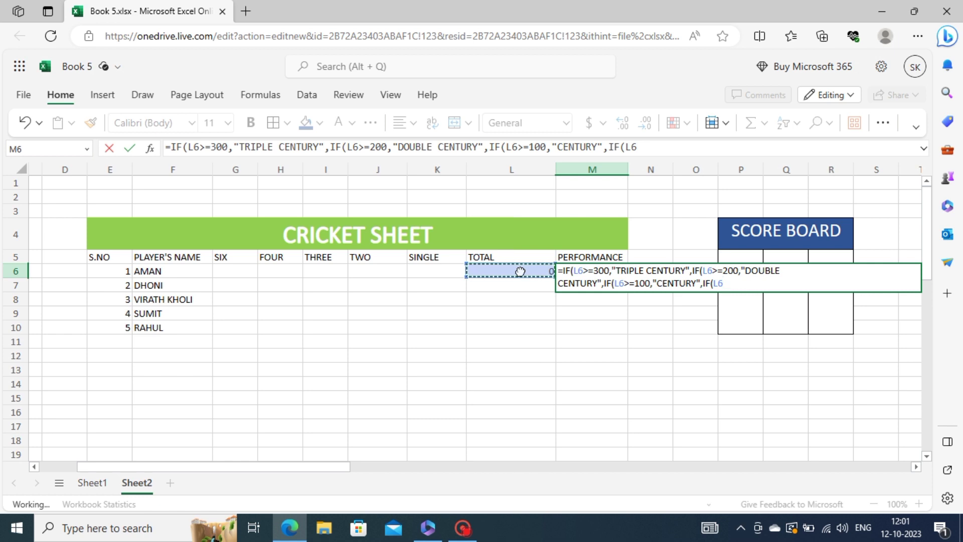
type(">=")
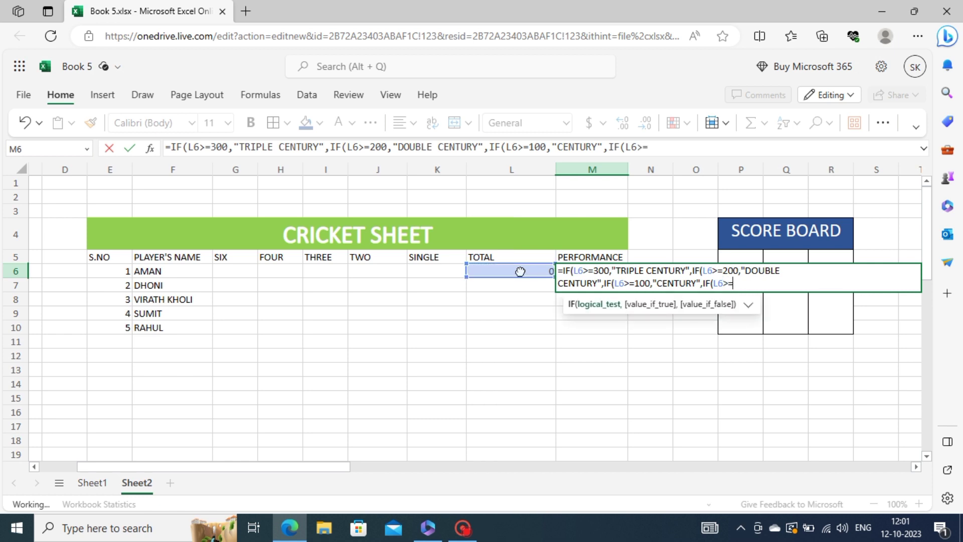
type("50")
type(",")
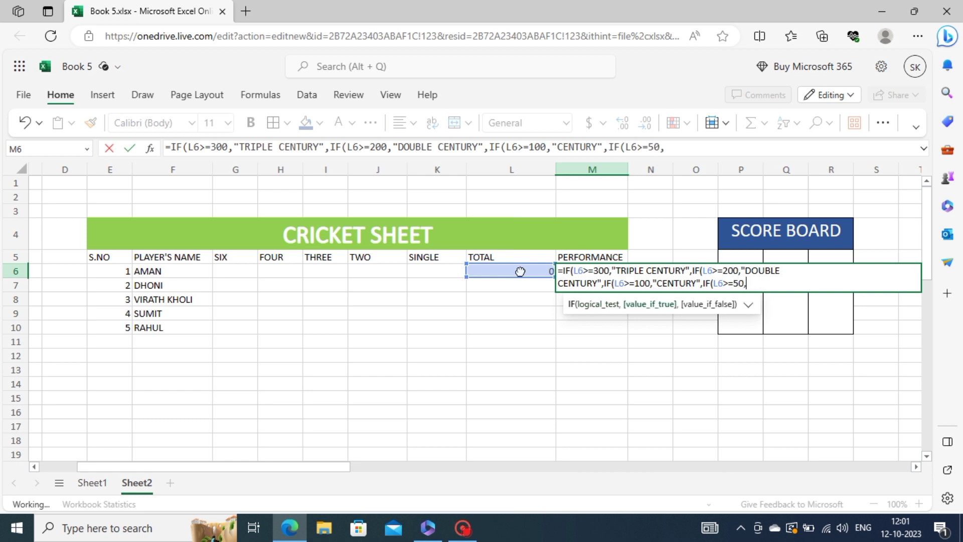
type("\"")
type("H")
type("ALF ")
type("CENT")
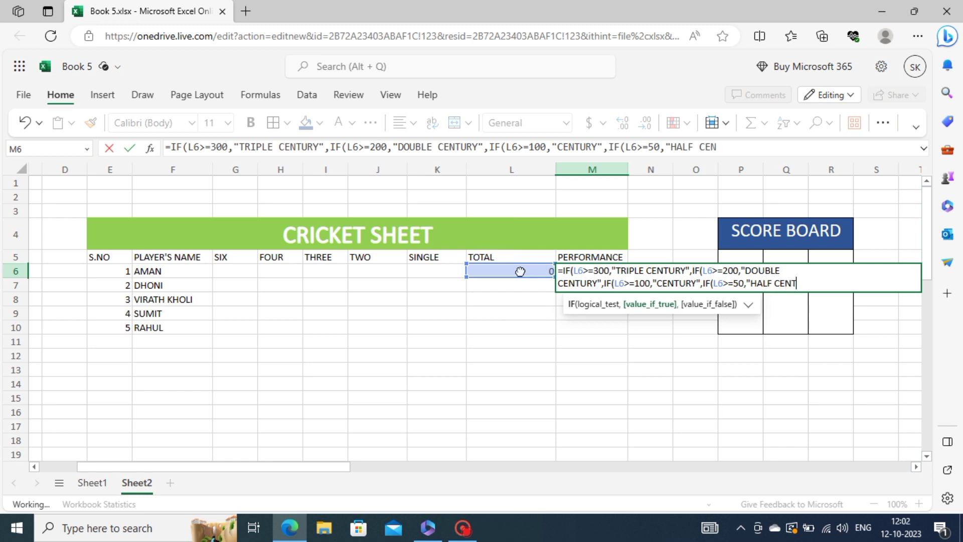
type("URY")
type("\",")
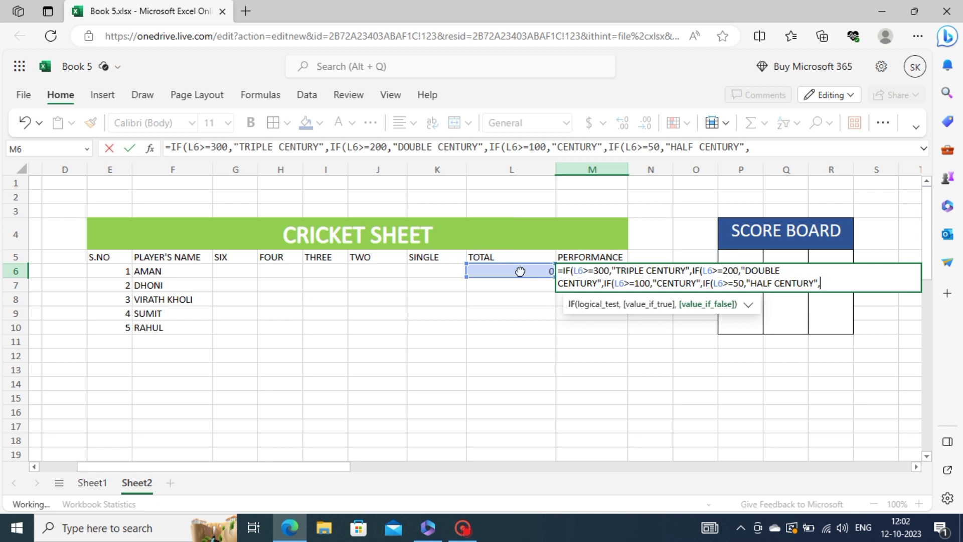
type("IF")
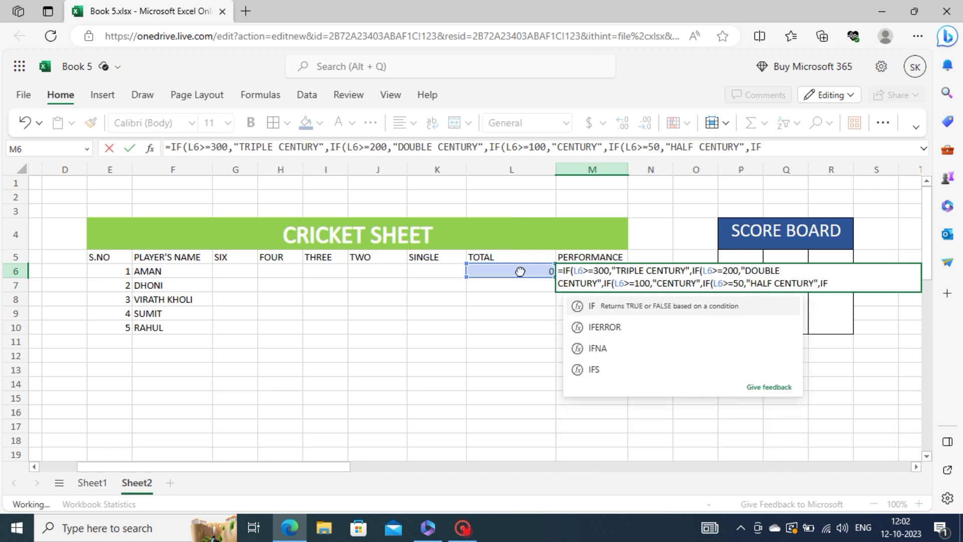
type("(")
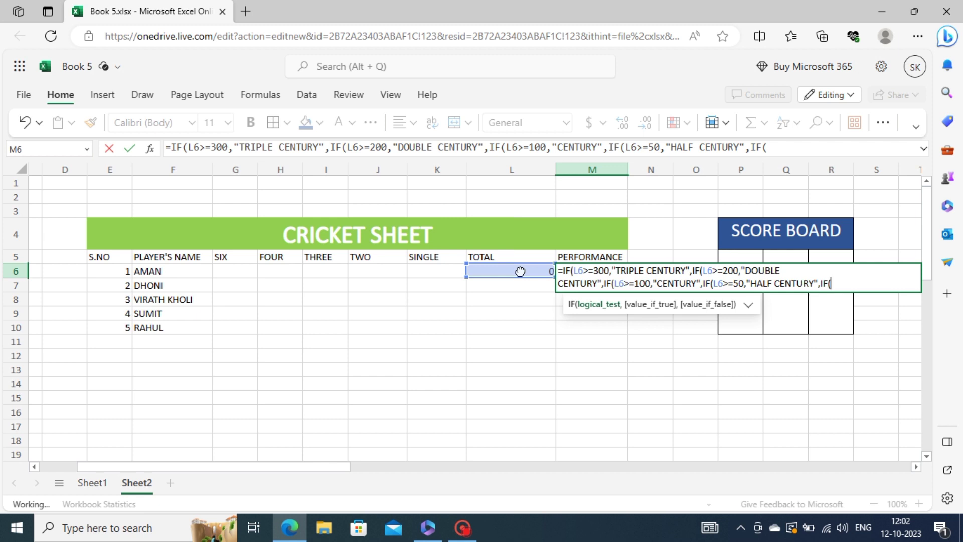
Close the M6 formula with L6<50,L6 and all brackets, then enter it.
left_click(520, 271)
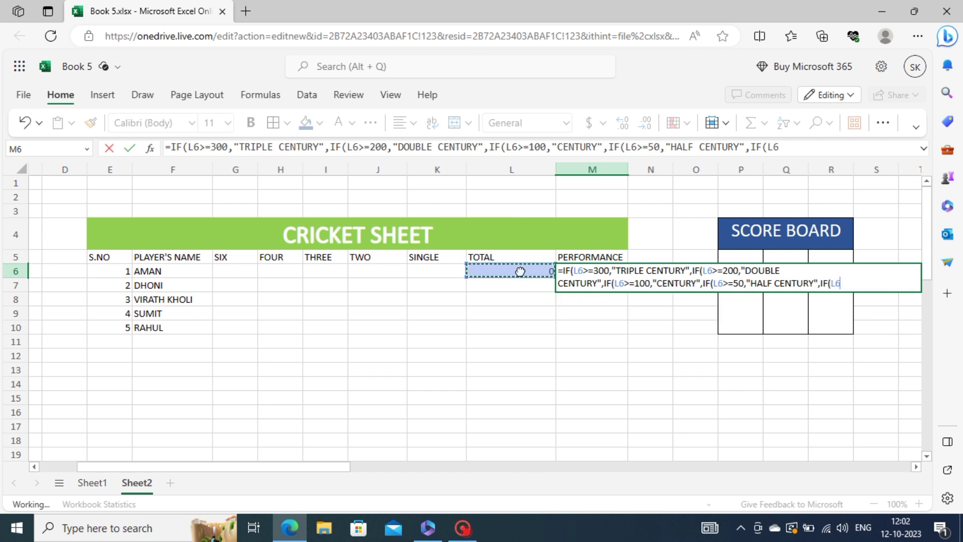
type("<")
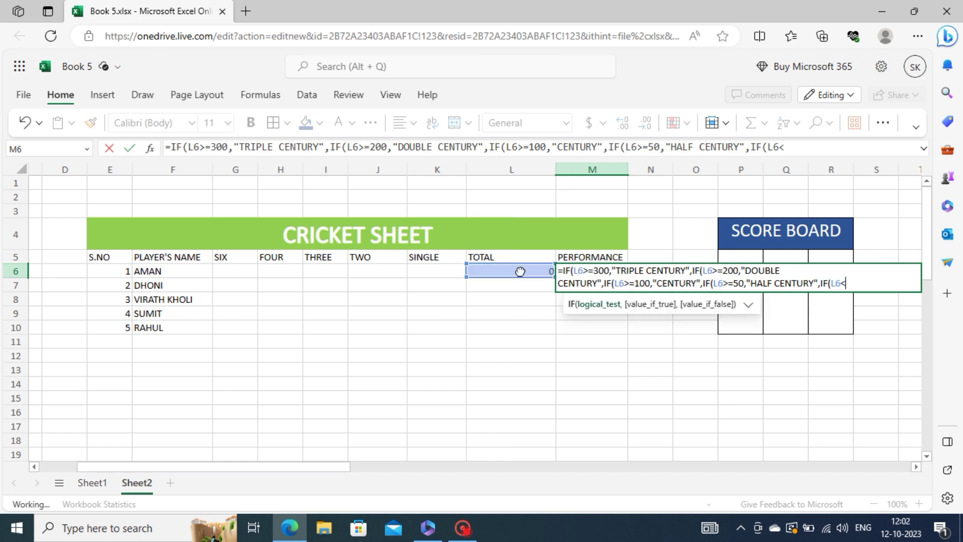
type("5")
type("0")
type(",\"")
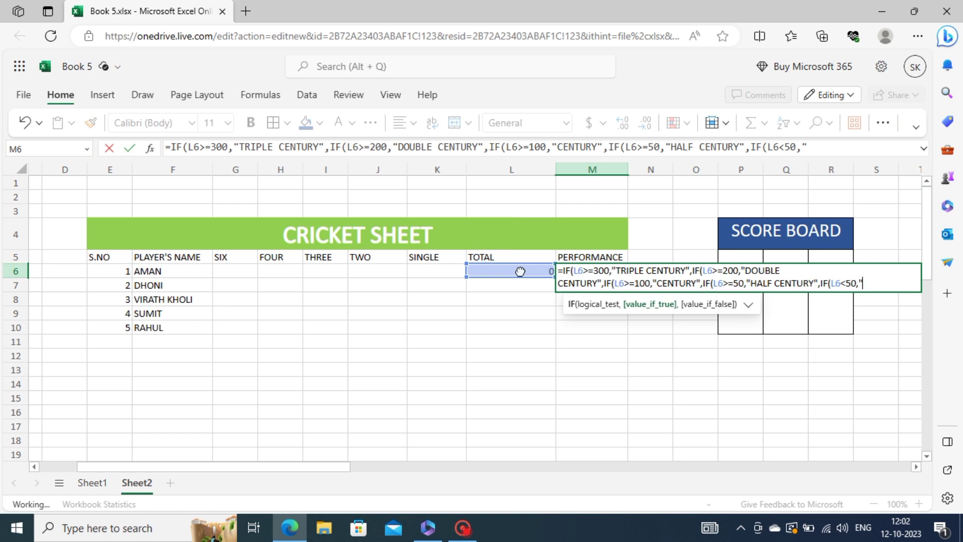
key("BackSpace")
left_click(517, 272)
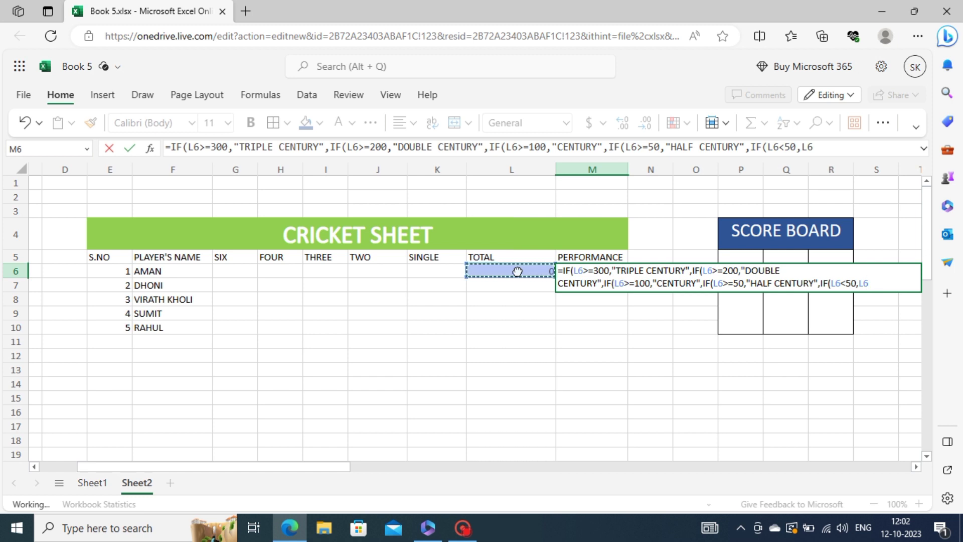
type(")")
type(")")
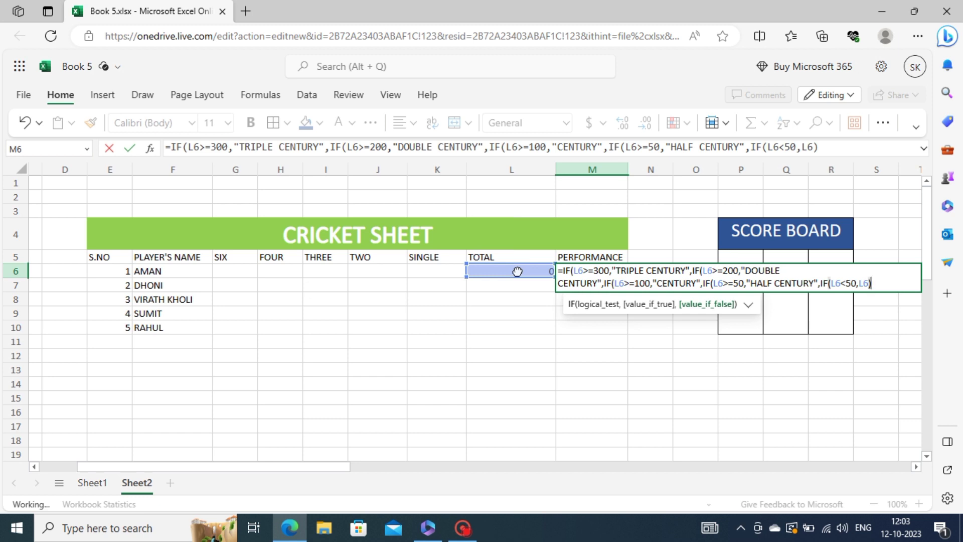
type("))")
type(")")
key("Return")
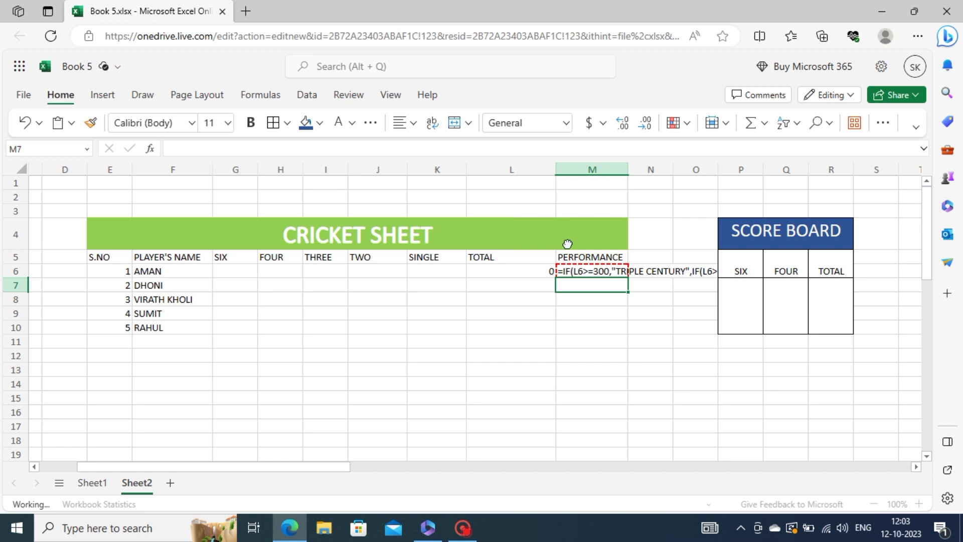
Re-confirm M6's nested IF formula so it evaluates, showing 0 instead of literal text.
left_click(593, 273)
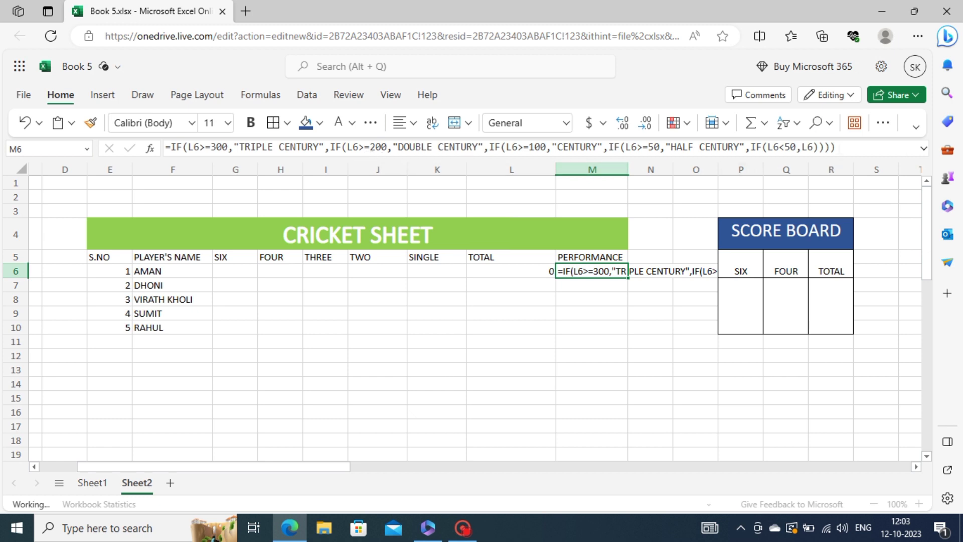
left_click(532, 147)
type(")")
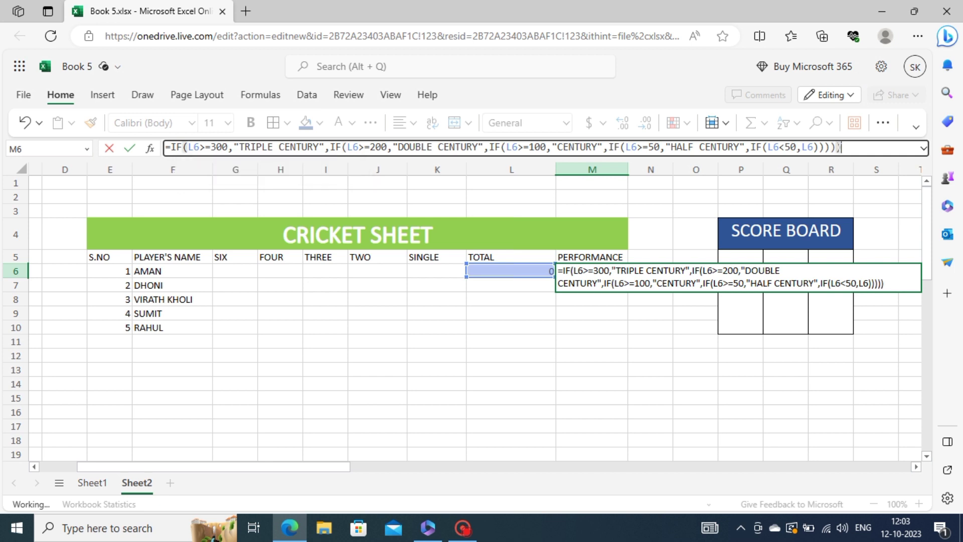
key("Return")
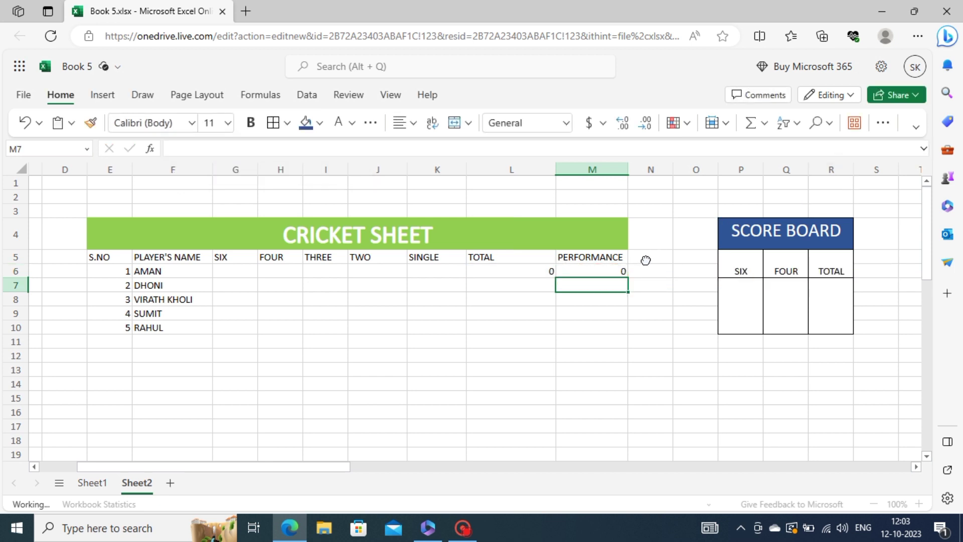
left_click(613, 274)
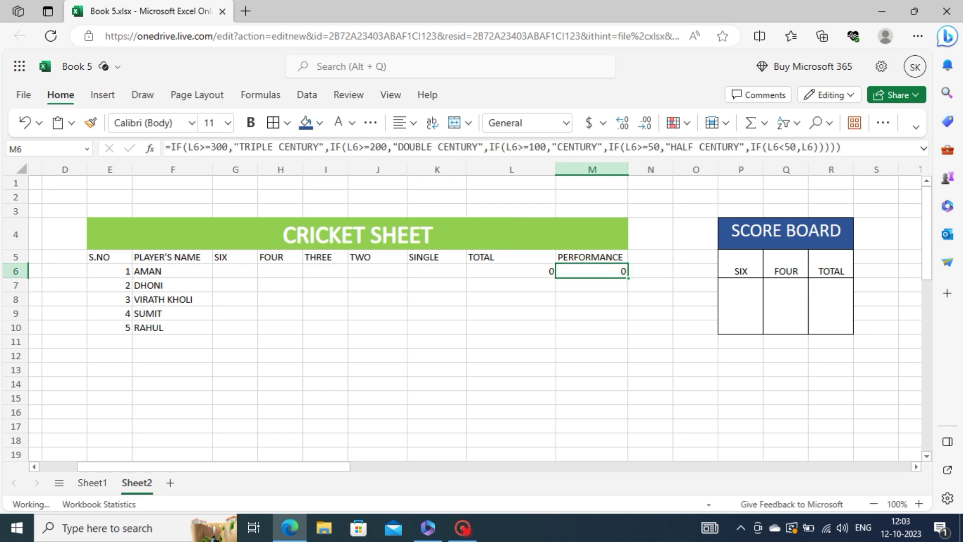
mouse_move(622, 275)
left_mouse_down()
mouse_move(621, 295)
mouse_move(621, 276)
left_mouse_up()
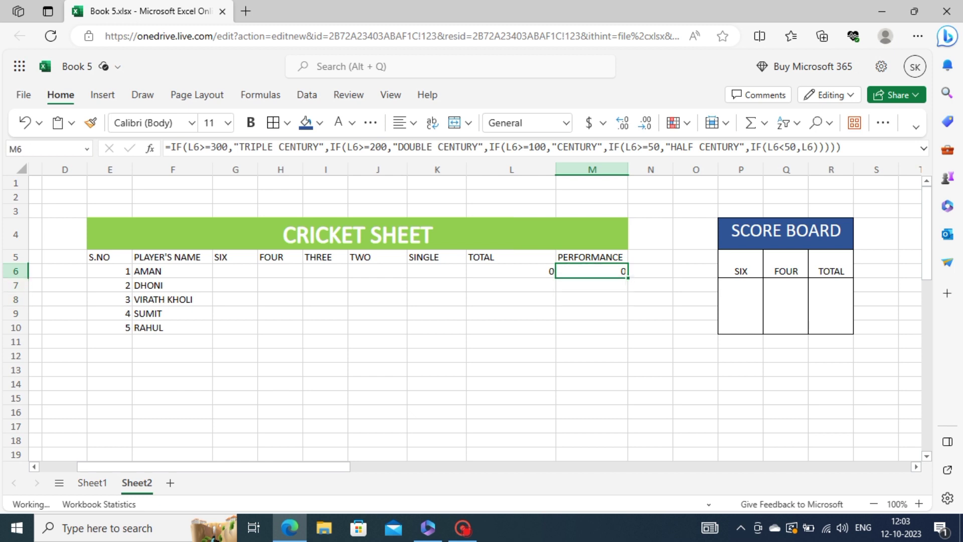
left_click(605, 298)
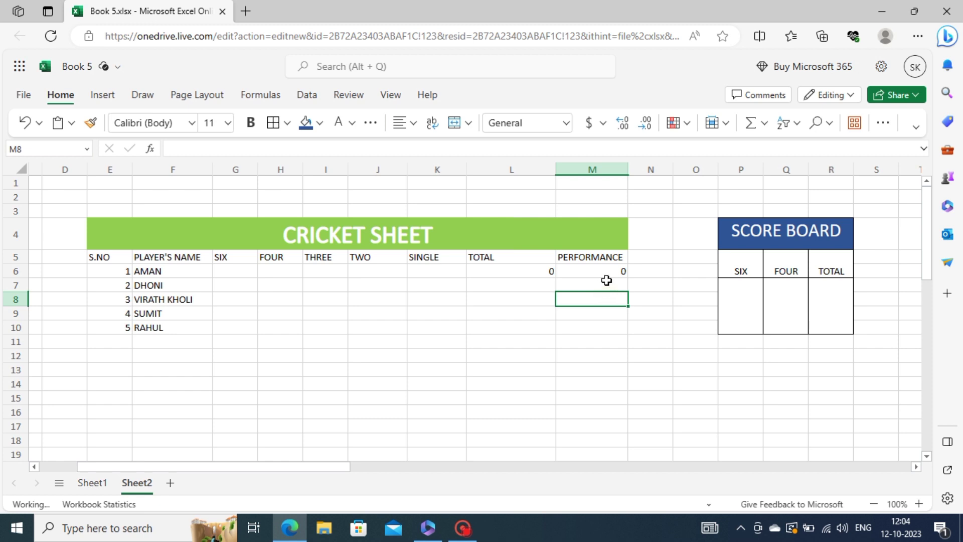
Fill the L6 TOTAL and M6 PERFORMANCE formulas down to row 11.
left_click(530, 273)
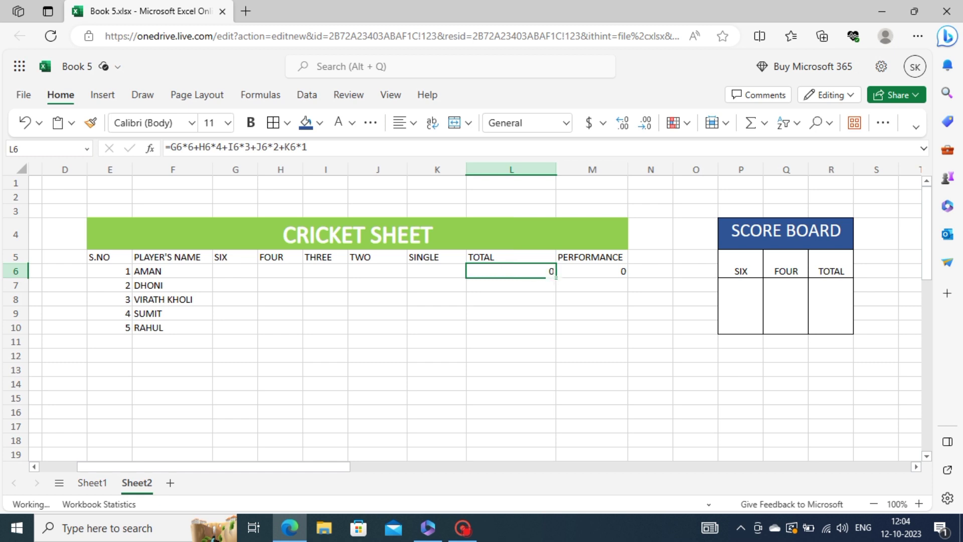
left_click_drag(556, 278, 546, 341)
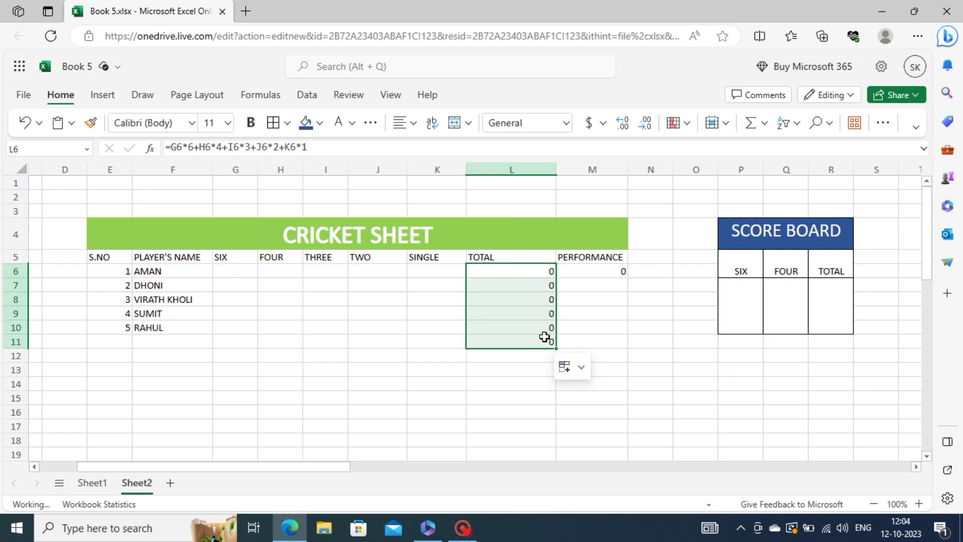
left_click(584, 370)
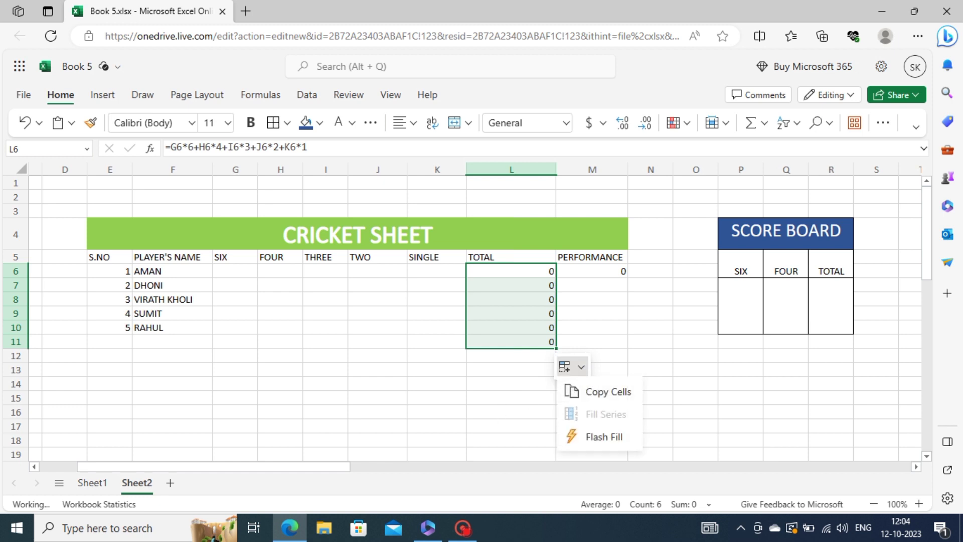
key("Escape")
left_click(591, 273)
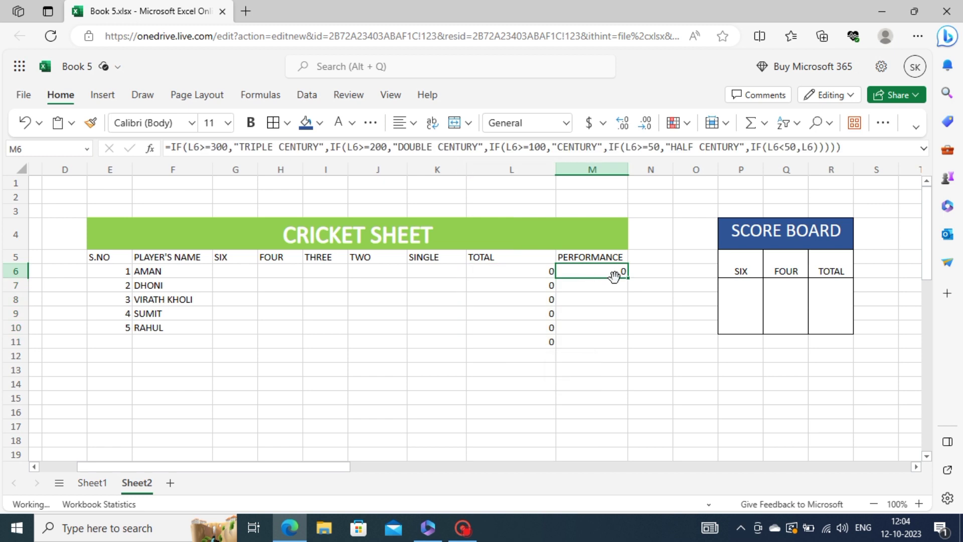
left_click_drag(628, 277, 624, 345)
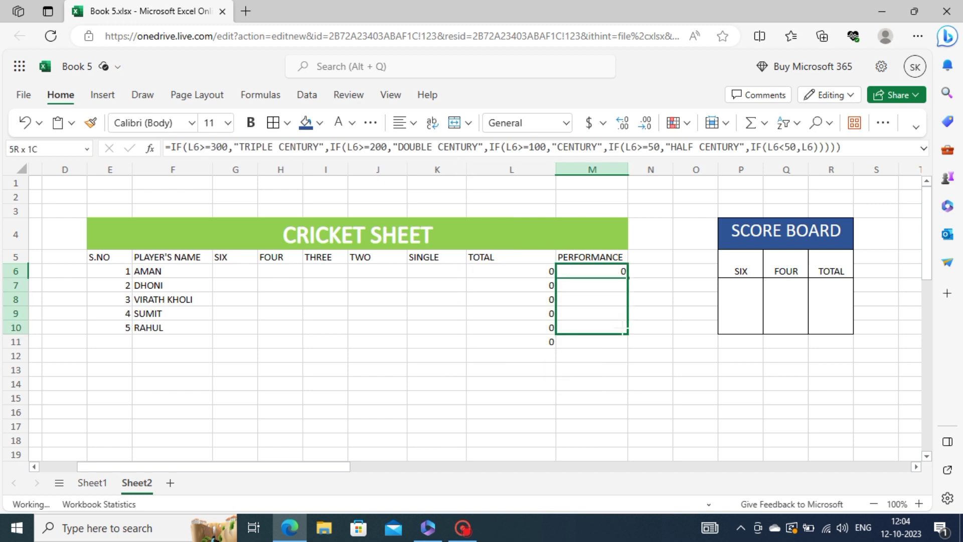
left_click(570, 405)
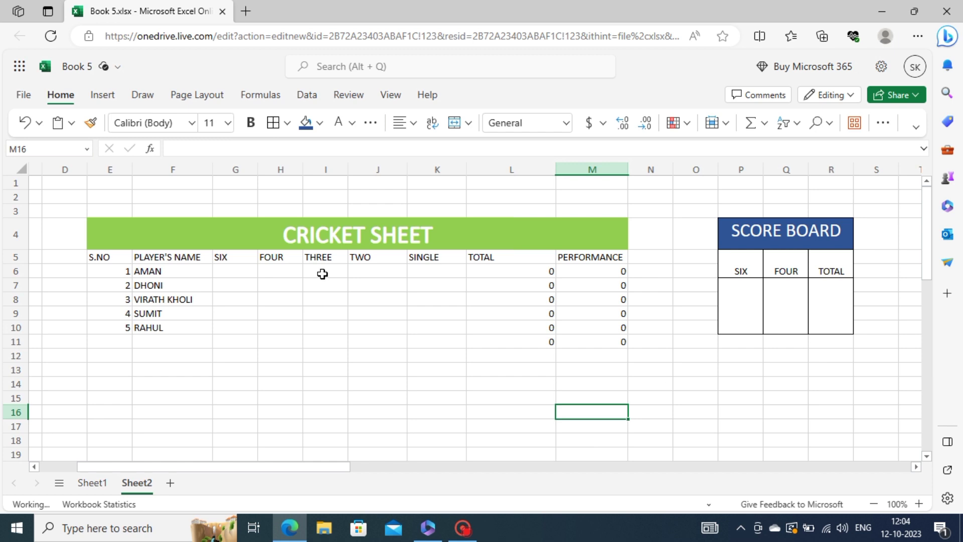
Center-align the values in I6:M11.
mouse_move(322, 274)
left_mouse_down()
mouse_move(601, 331)
mouse_move(601, 341)
left_mouse_up()
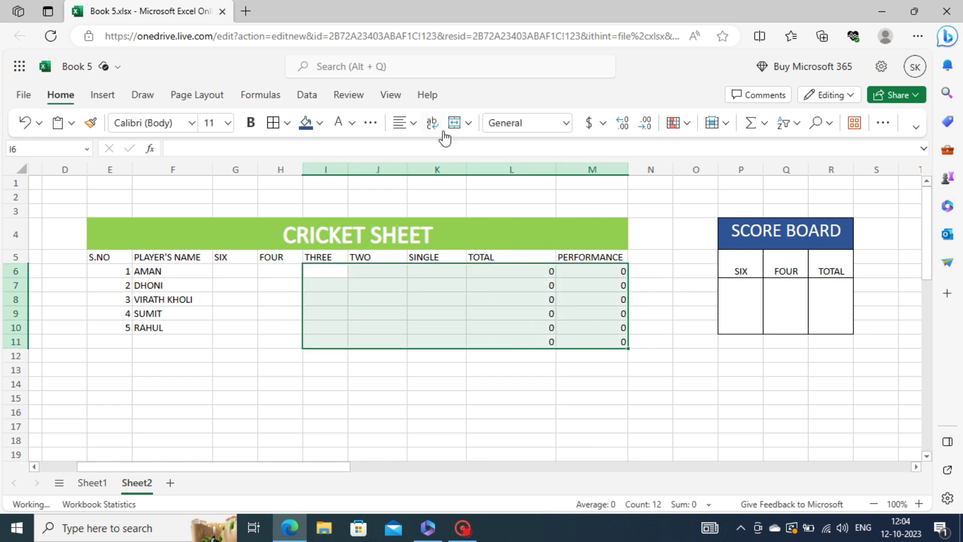
left_click(415, 126)
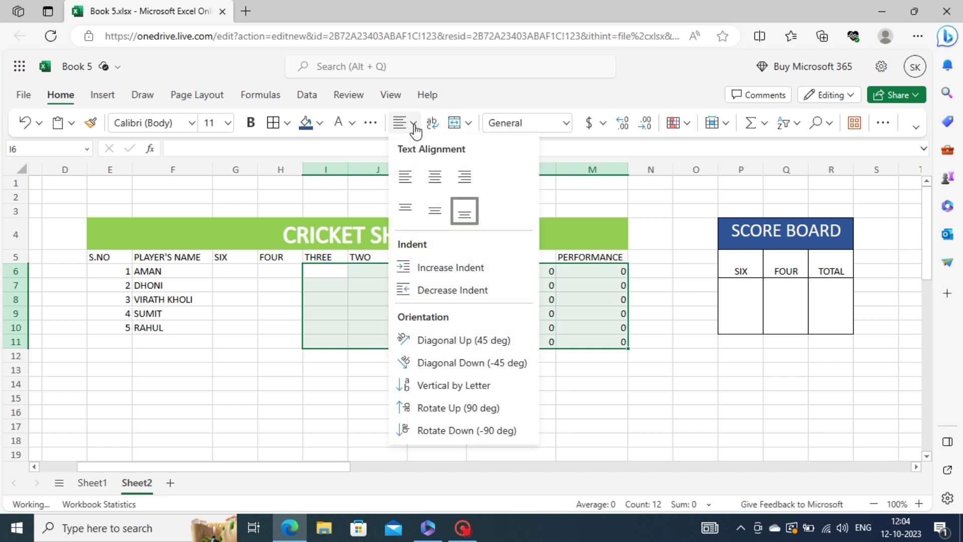
left_click(435, 177)
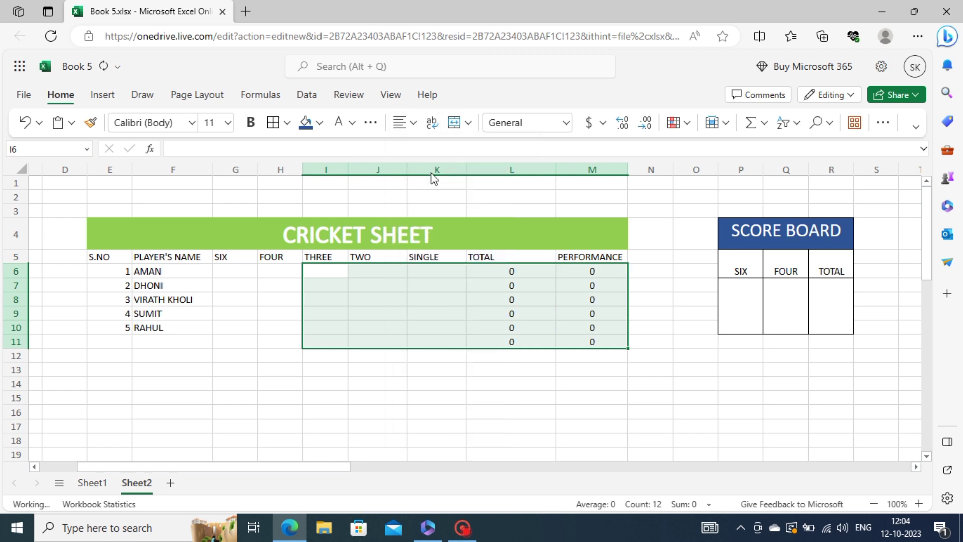
left_click(519, 380)
left_click(742, 318)
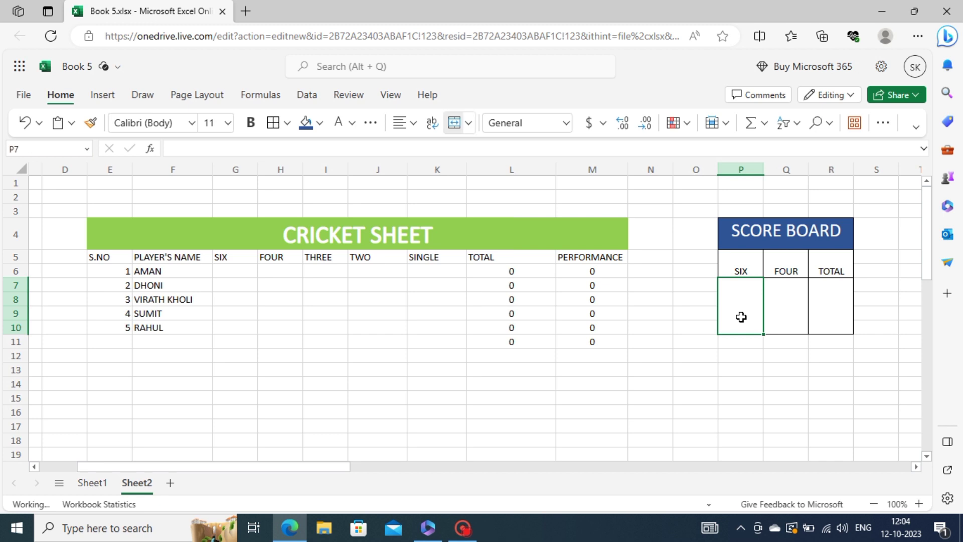
Enter =SUM(G6:G10) in the SIX box and =SUM(H6:H10) in the FOUR box.
type("=")
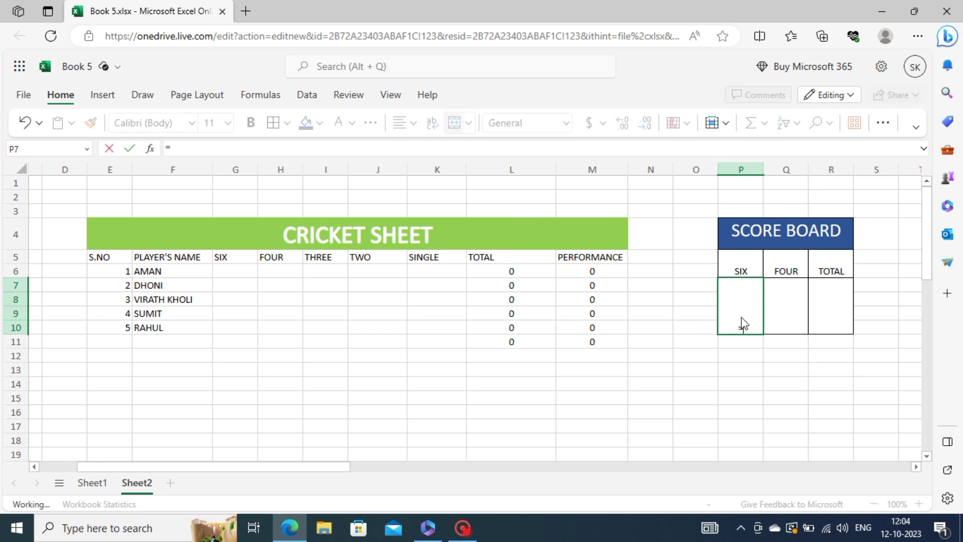
type("SUM")
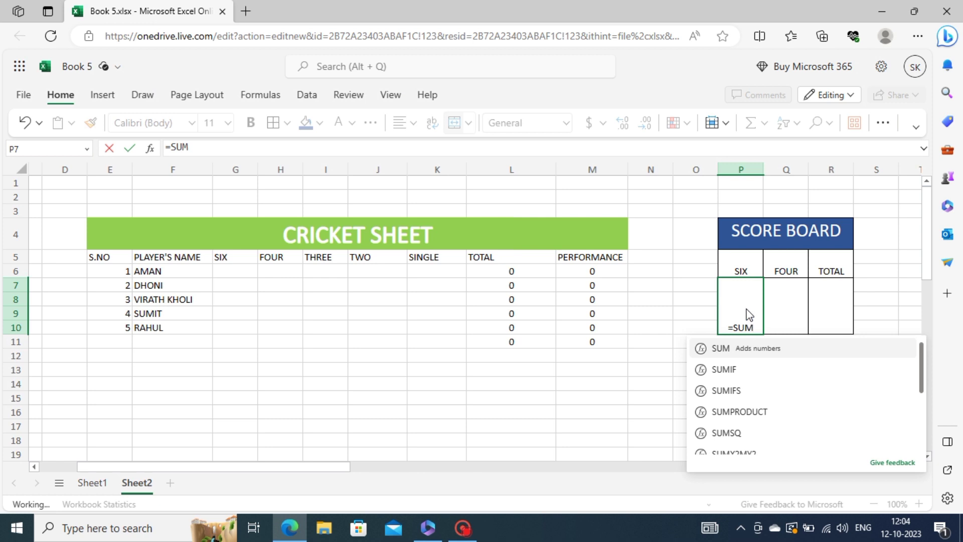
type("(")
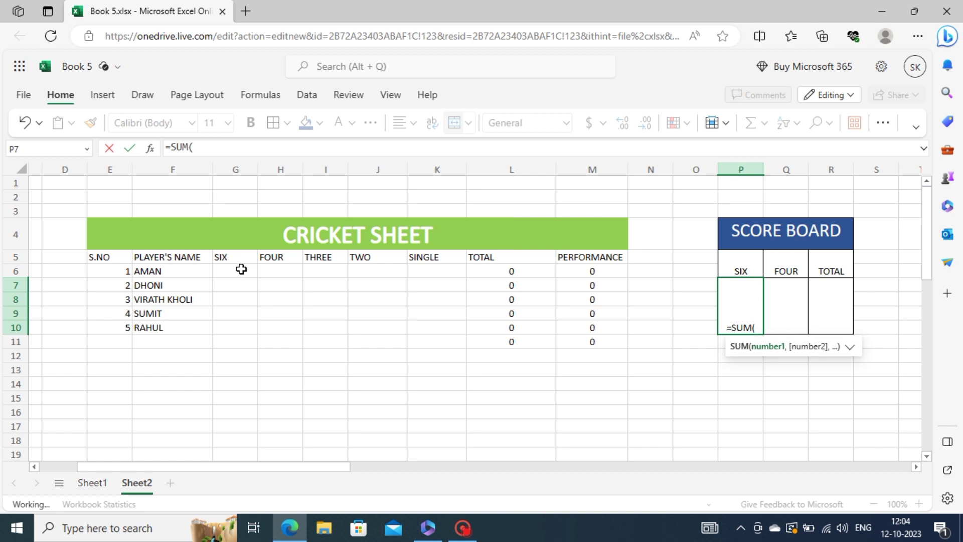
left_click_drag(246, 269, 235, 326)
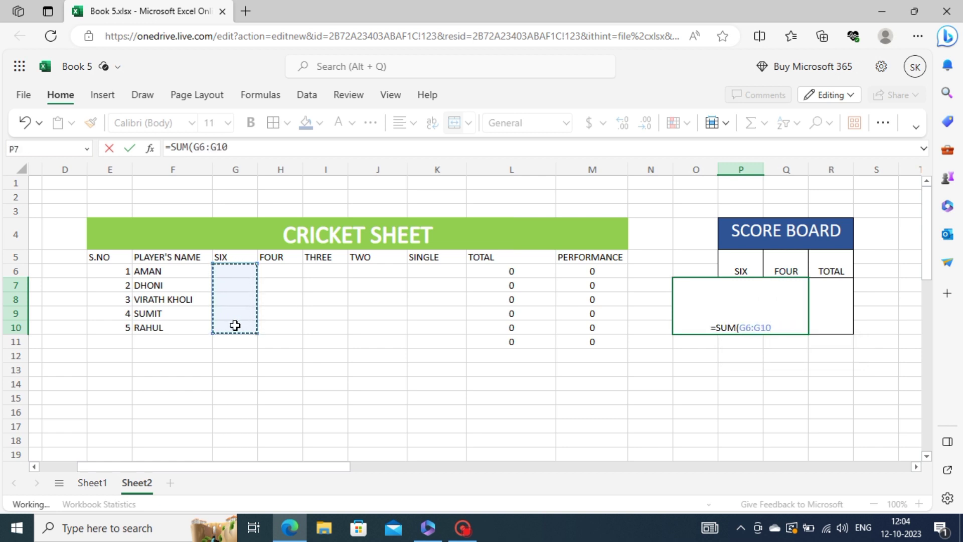
key("Return")
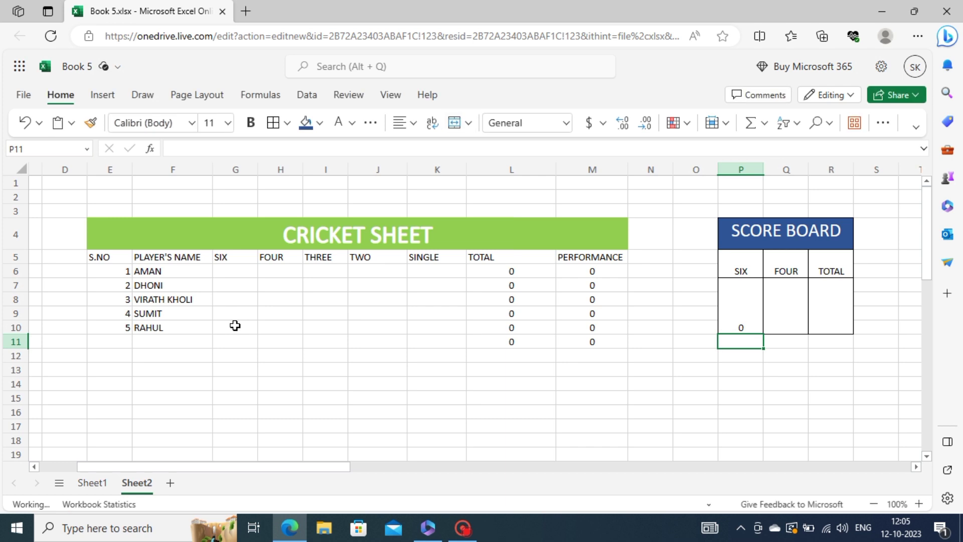
left_click(789, 299)
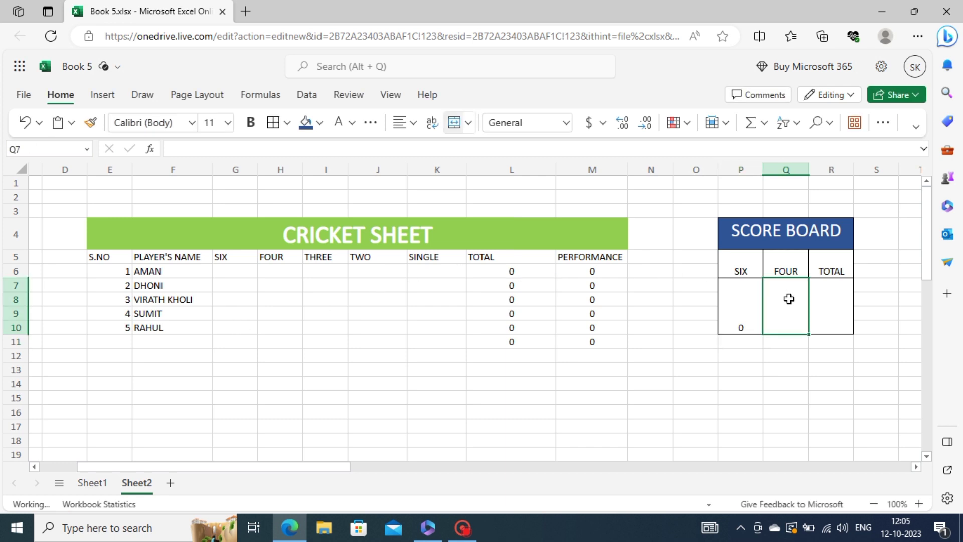
type("=")
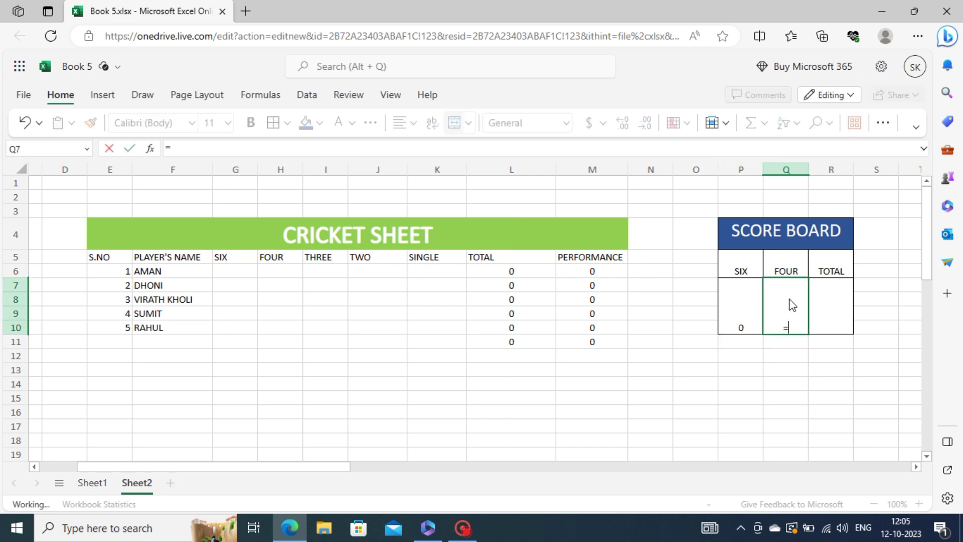
type("S")
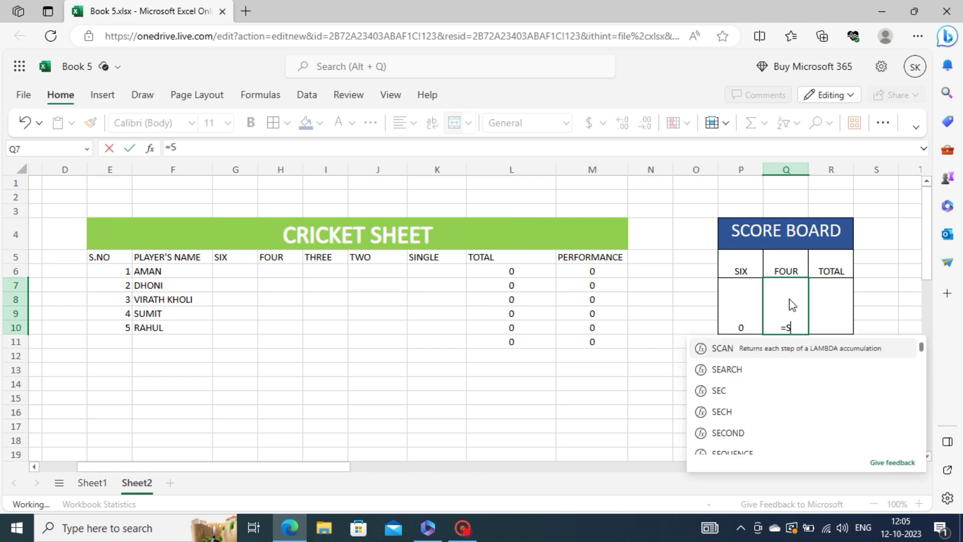
type("UM(")
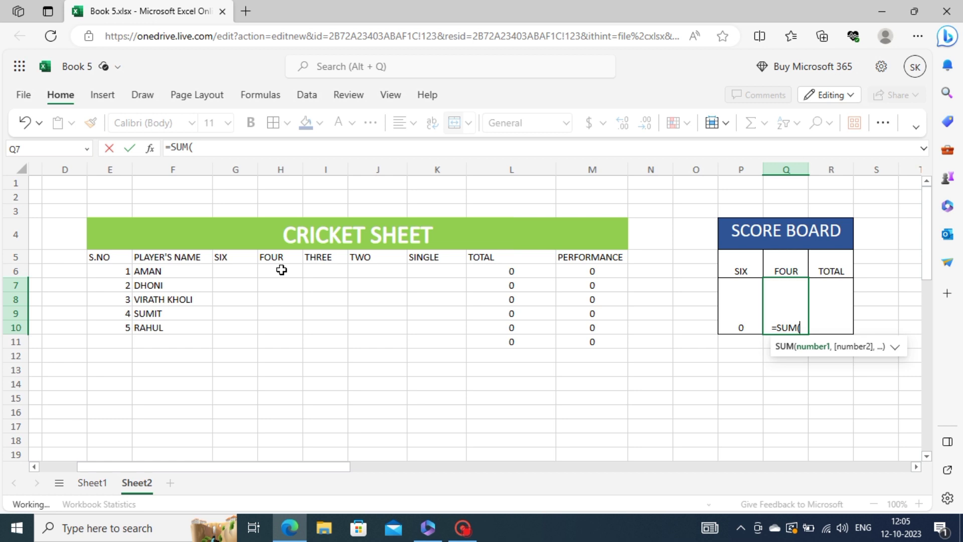
left_click_drag(281, 270, 286, 327)
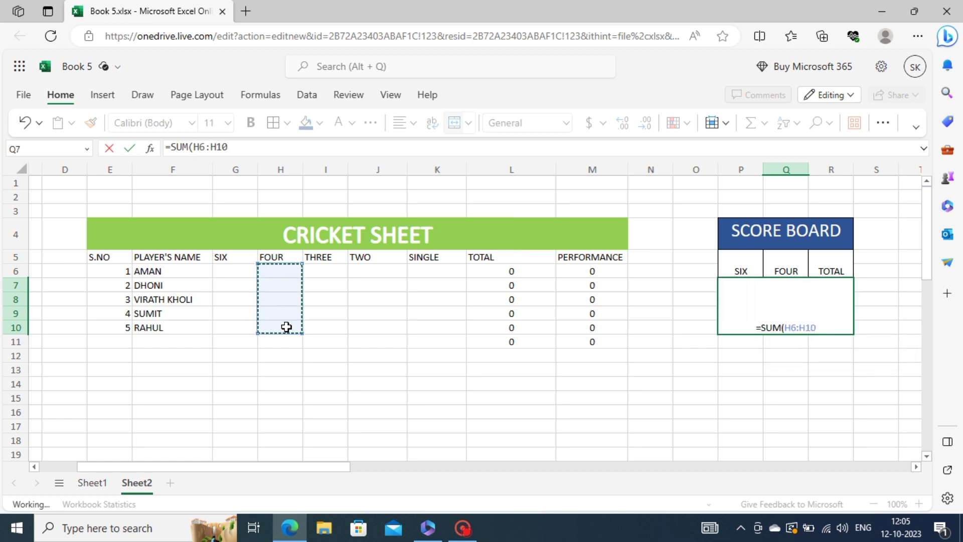
key("Return")
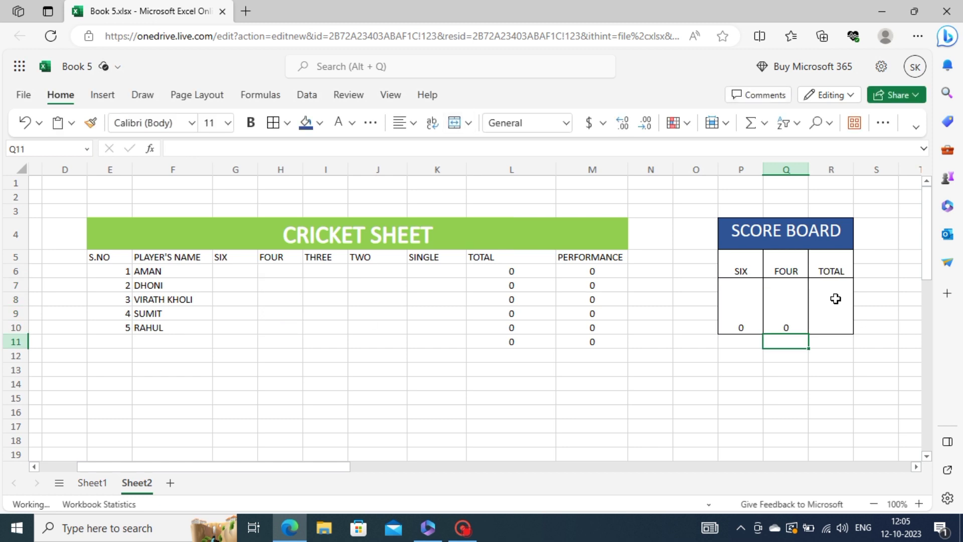
Enter =SUM(L6:L11) in the score board's TOTAL box, showing 0.
left_click(832, 301)
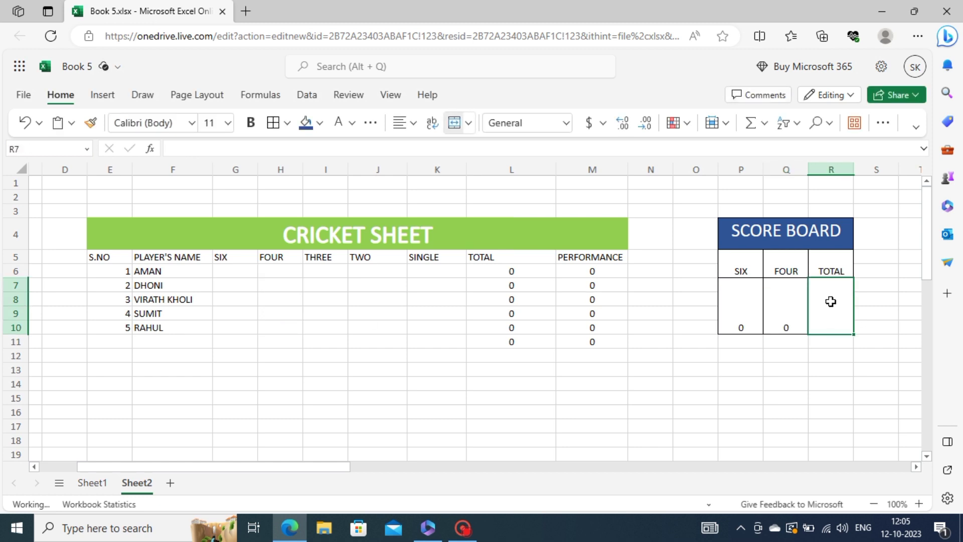
type("=SUM")
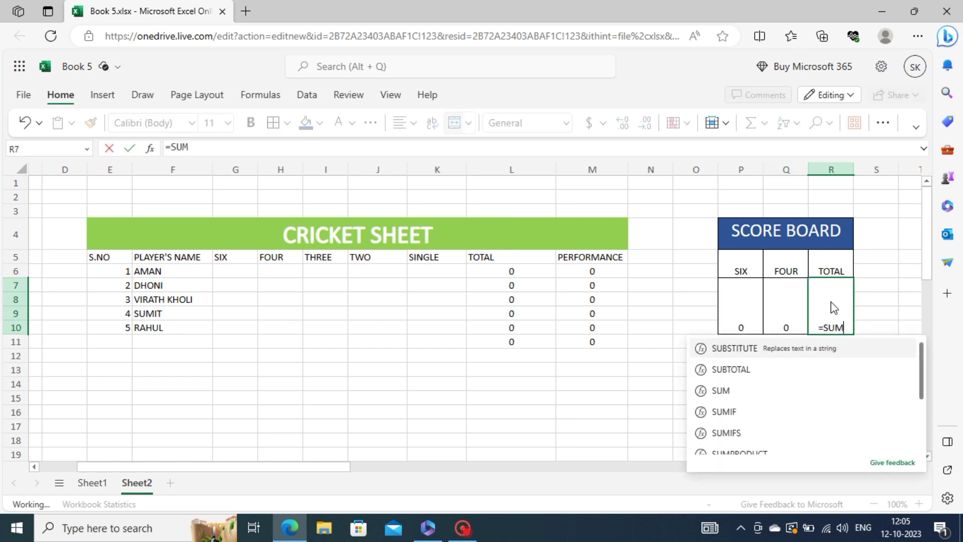
type("(")
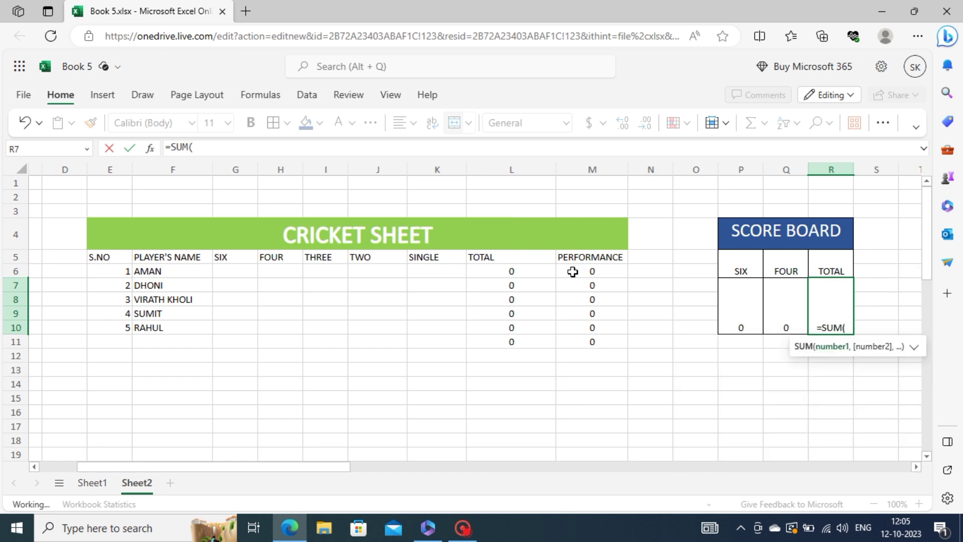
left_click_drag(523, 272, 522, 342)
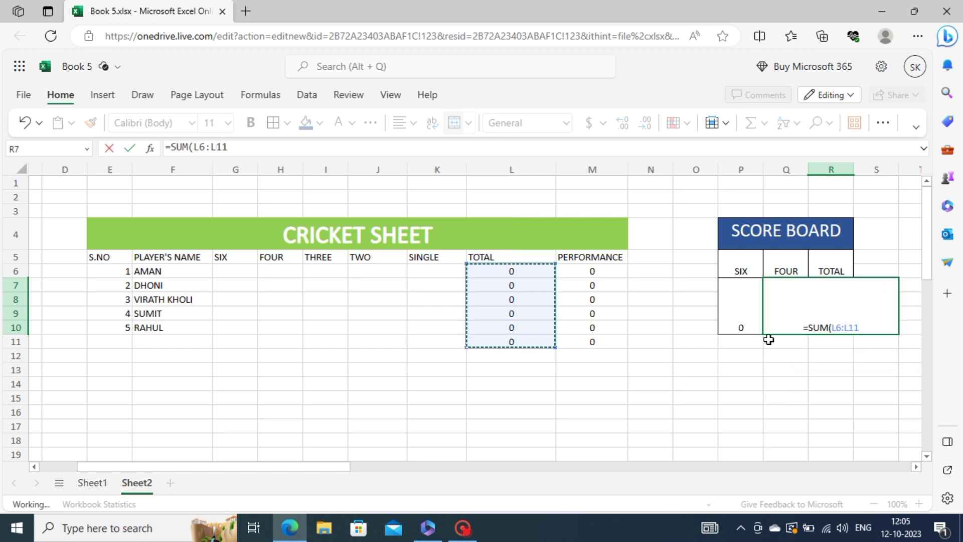
key("Return")
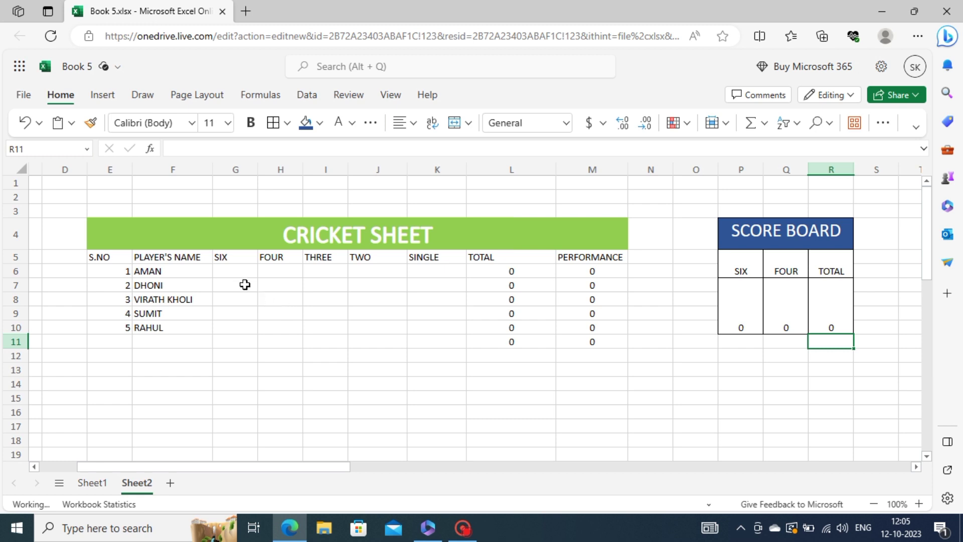
Apply All Borders to the cricket table E4:M11 so every cell is outlined.
left_click(121, 228)
left_click_drag(121, 227, 221, 339)
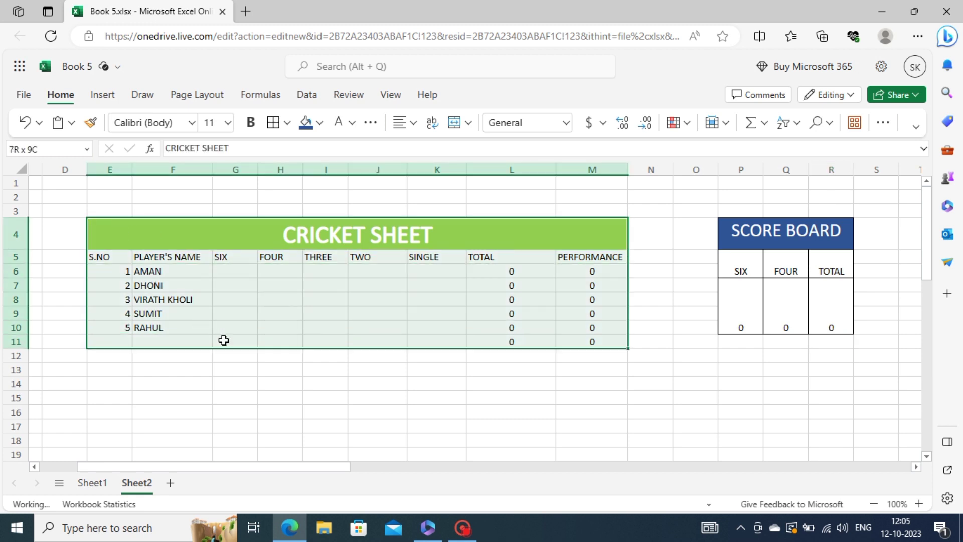
left_click(272, 123)
left_click(513, 416)
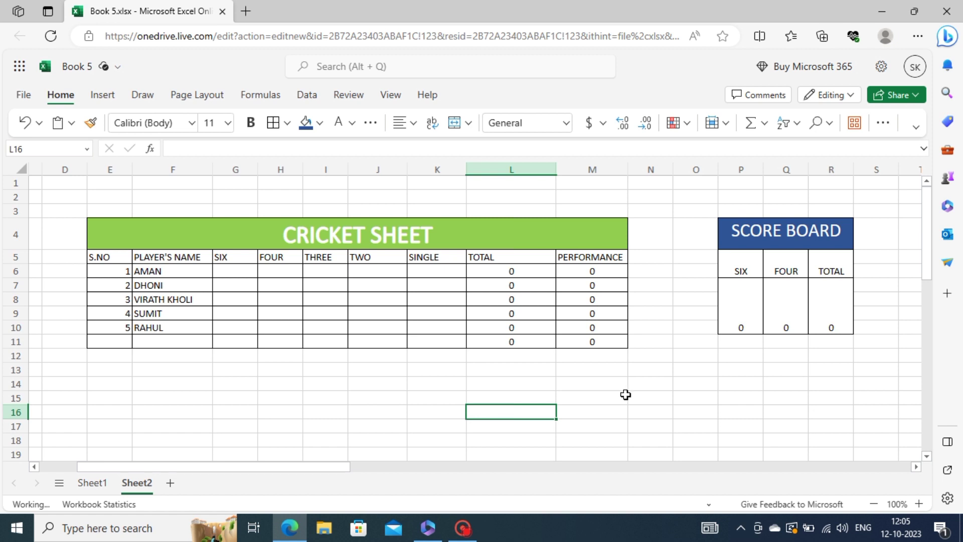
left_click(245, 272)
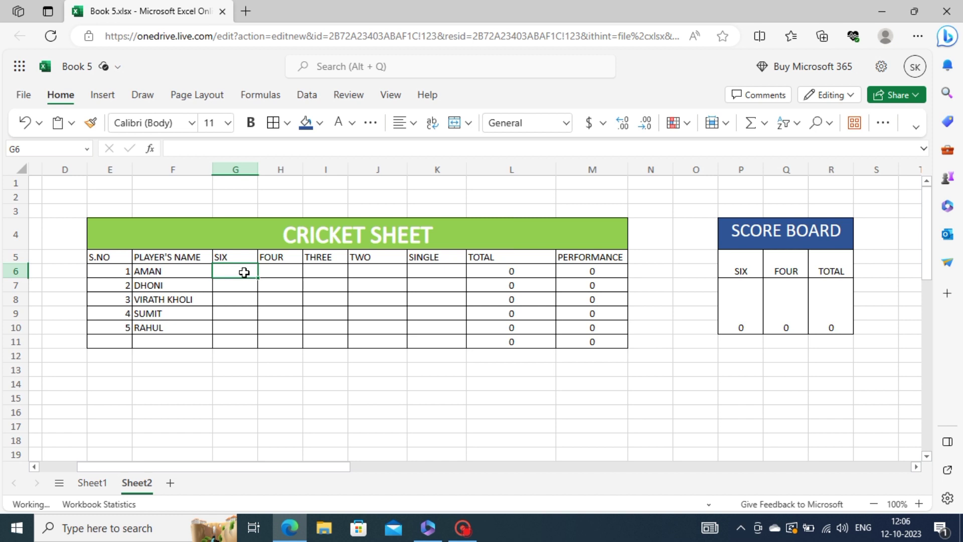
Enter AMAN's 5 sixes, 8 fours, 6 threes, 12 twos and 25 singles in G6:K6.
type("5")
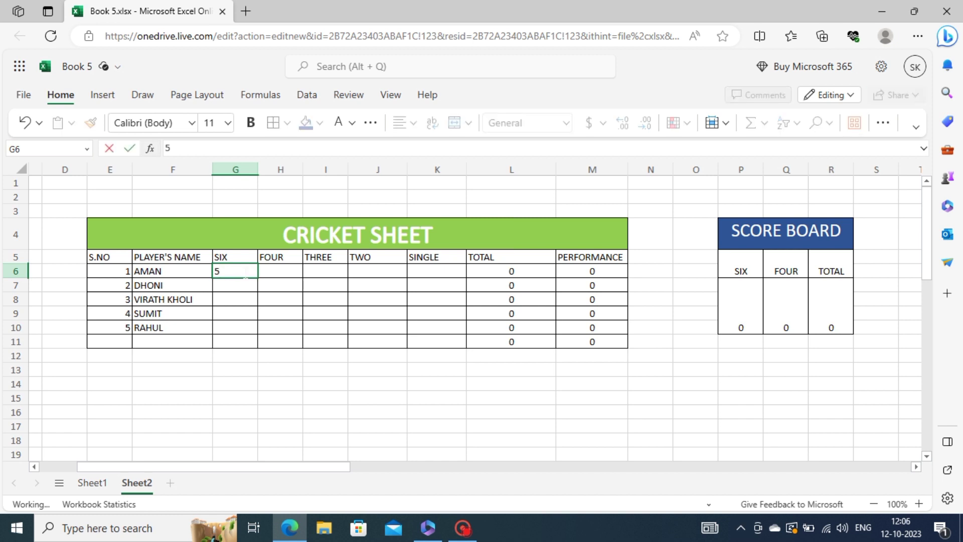
key("Return")
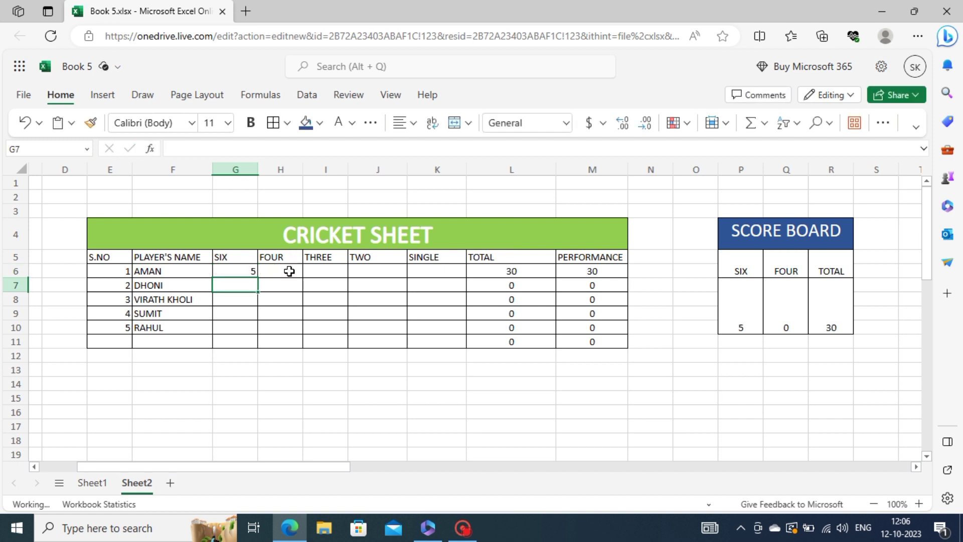
left_click(277, 296)
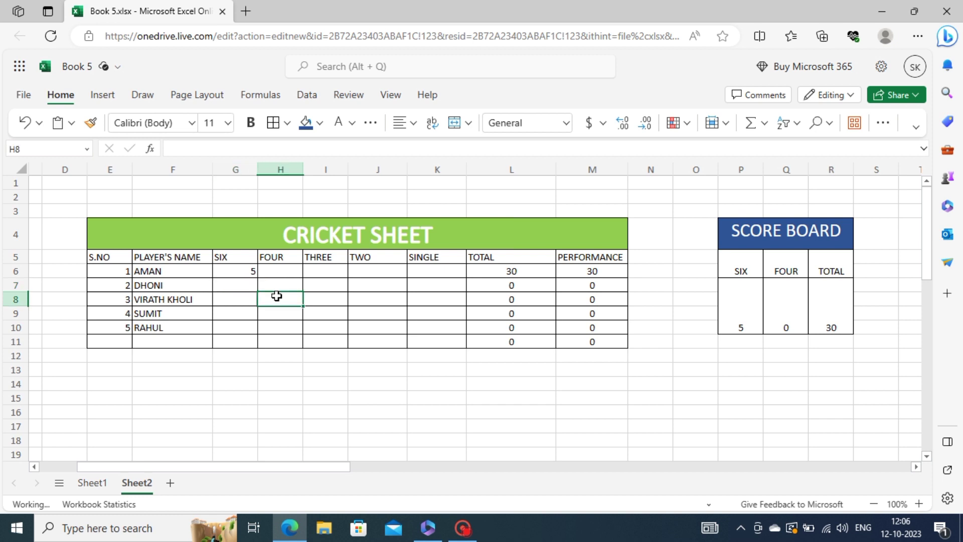
left_click(280, 270)
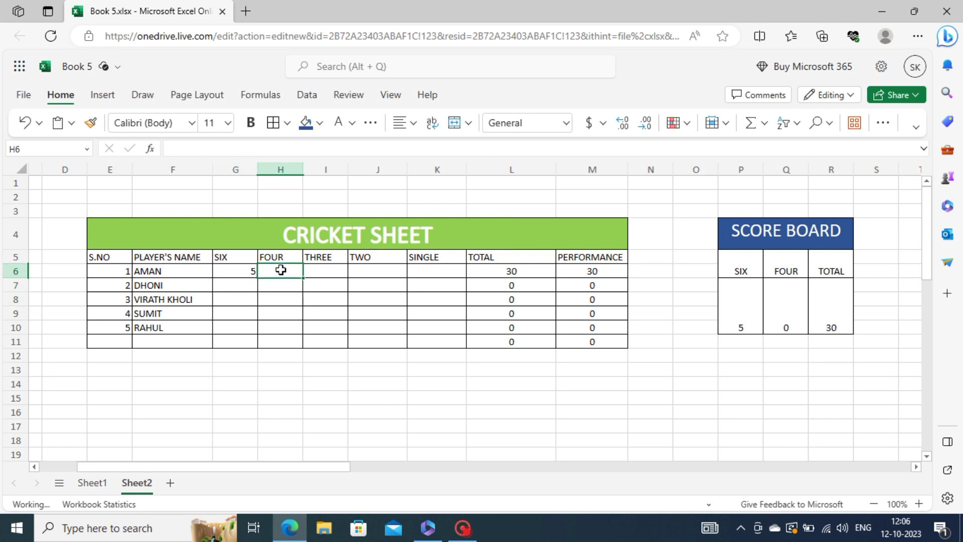
type("8")
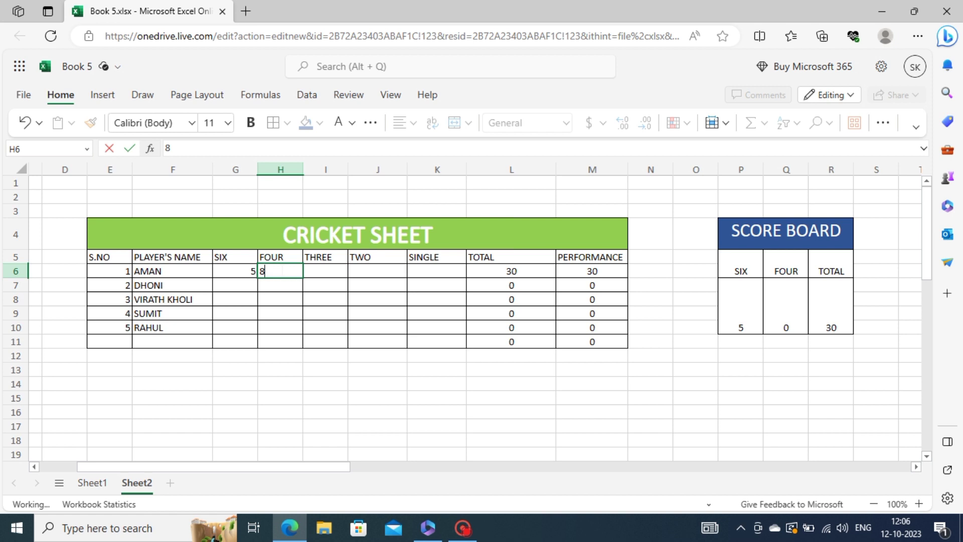
key("Tab")
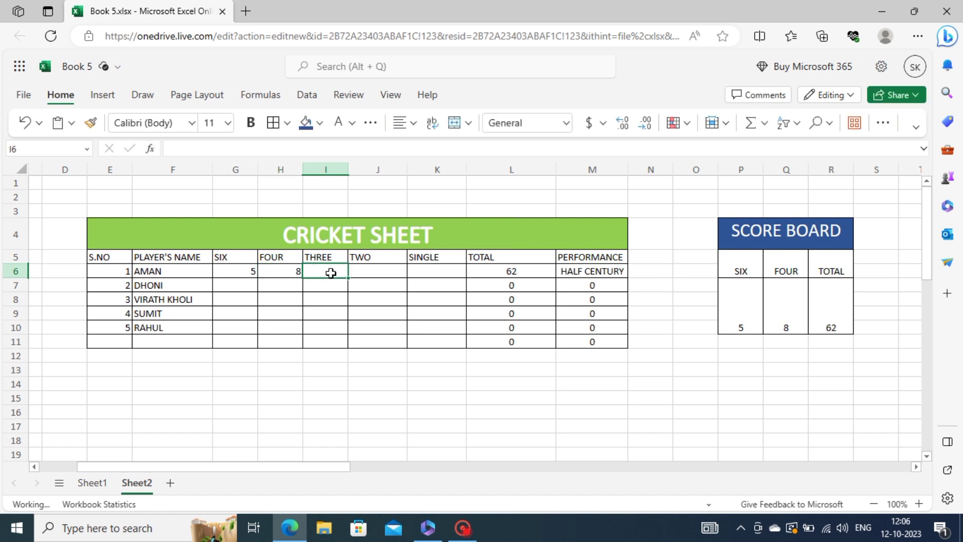
type("6")
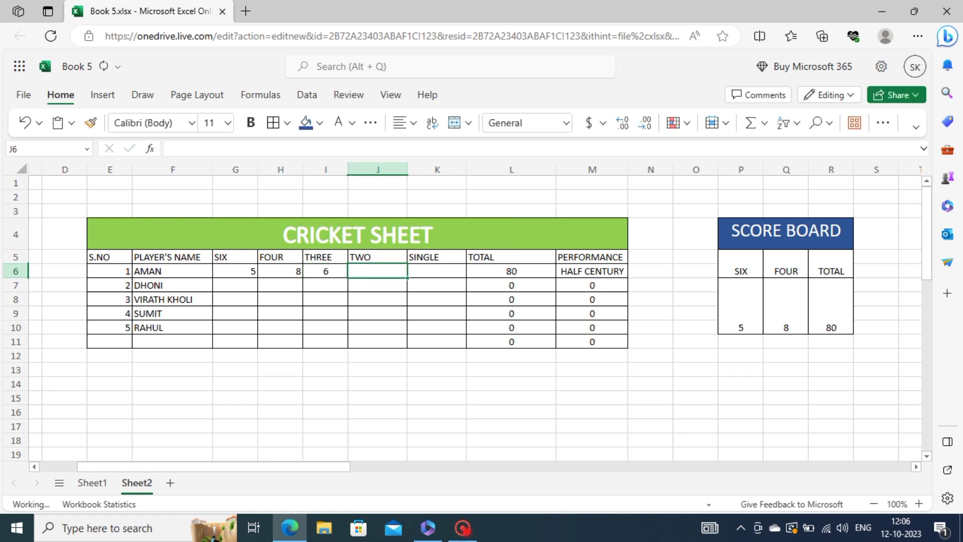
key("Tab")
type("12")
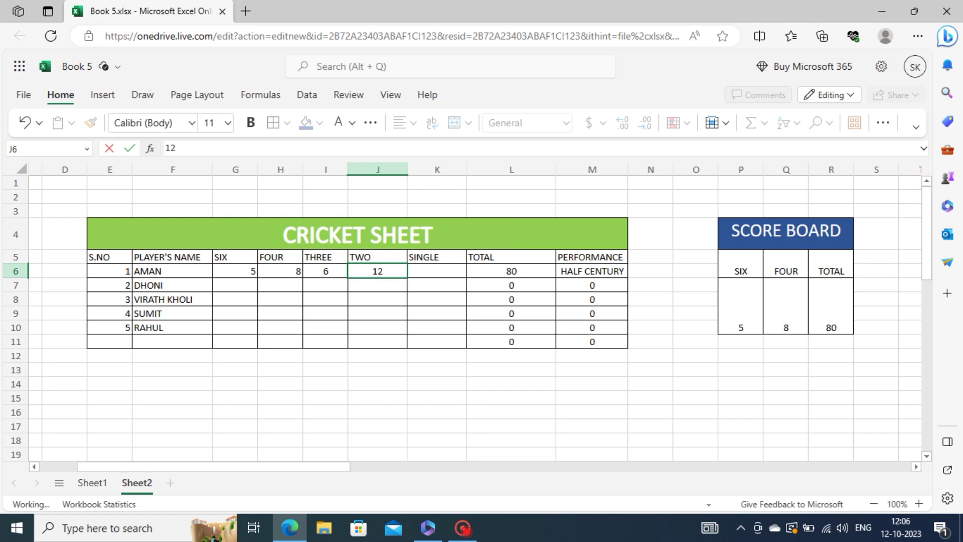
key("Tab")
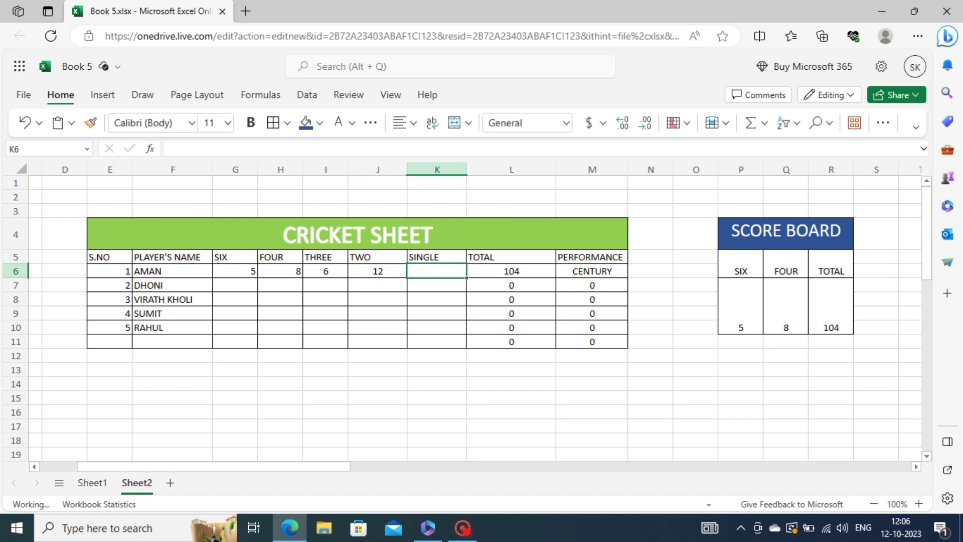
type("25")
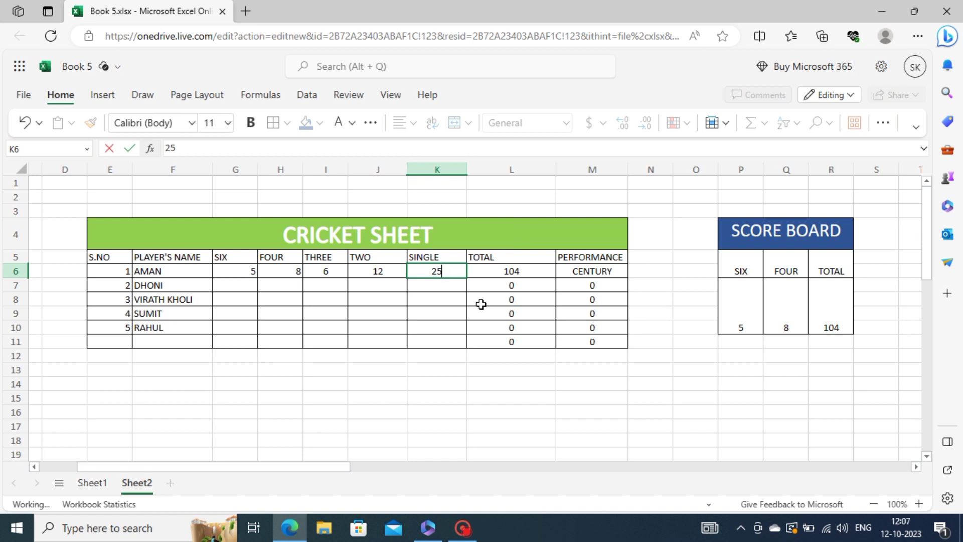
left_click(229, 285)
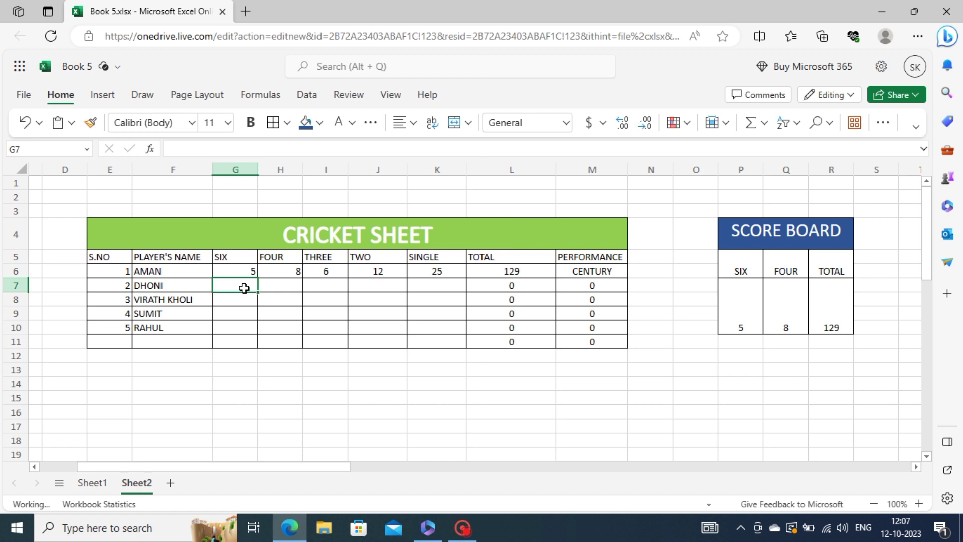
Fill DHONI's row with 2 sixes, 5 fours, 6 threes, 14 twos and 5 singles.
type("2")
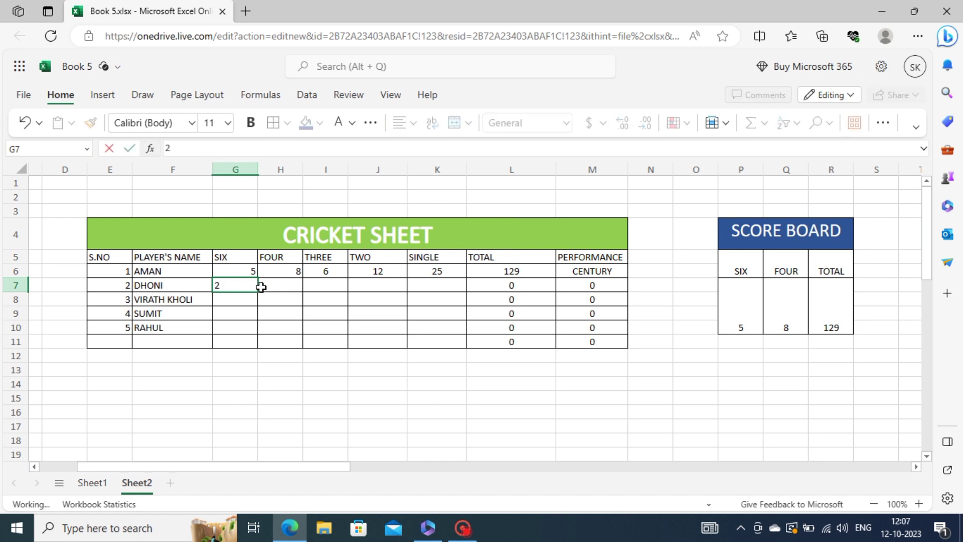
left_click(271, 286)
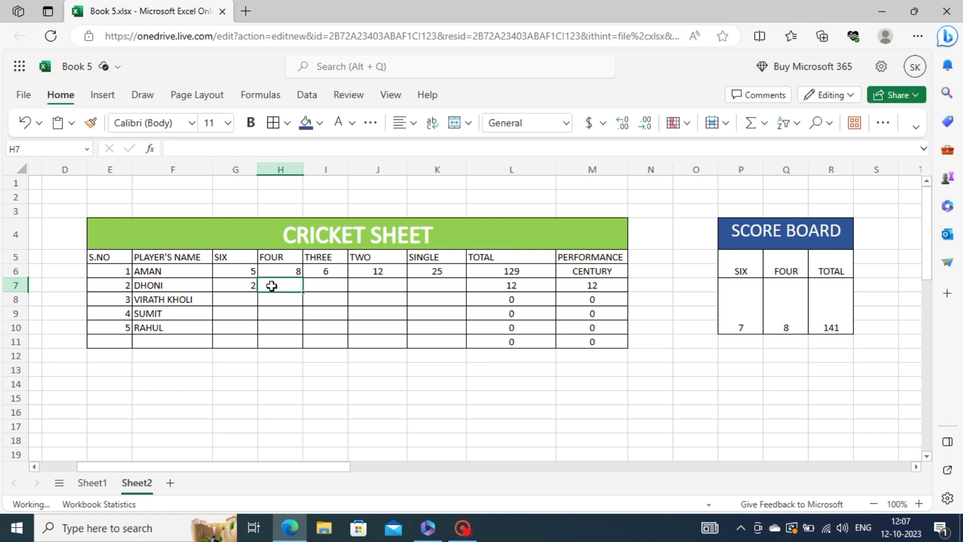
type("5")
left_click(327, 287)
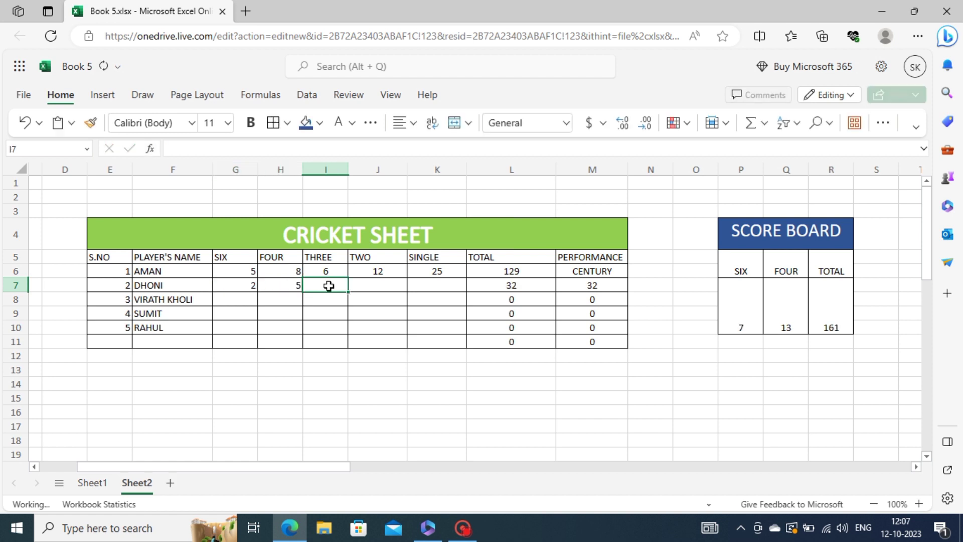
type("6")
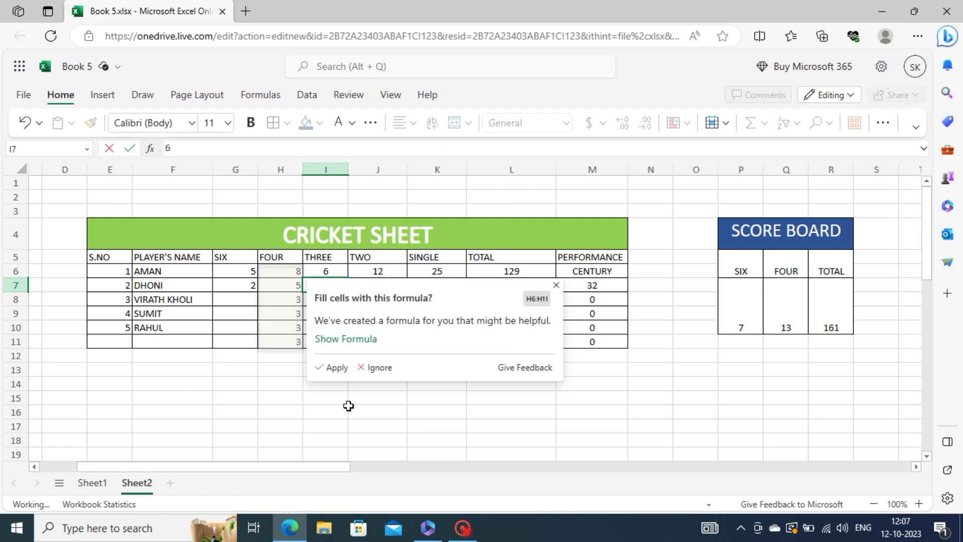
left_click(556, 285)
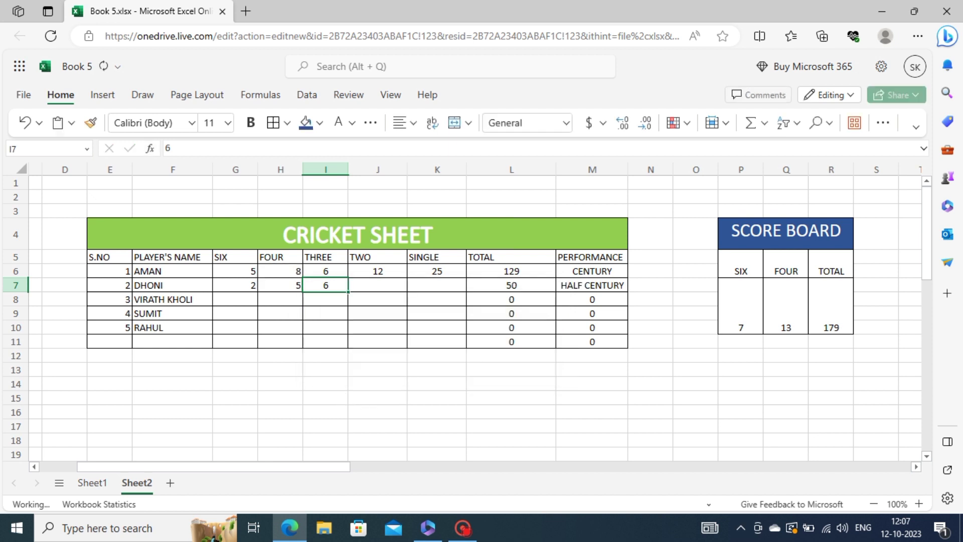
left_click(376, 288)
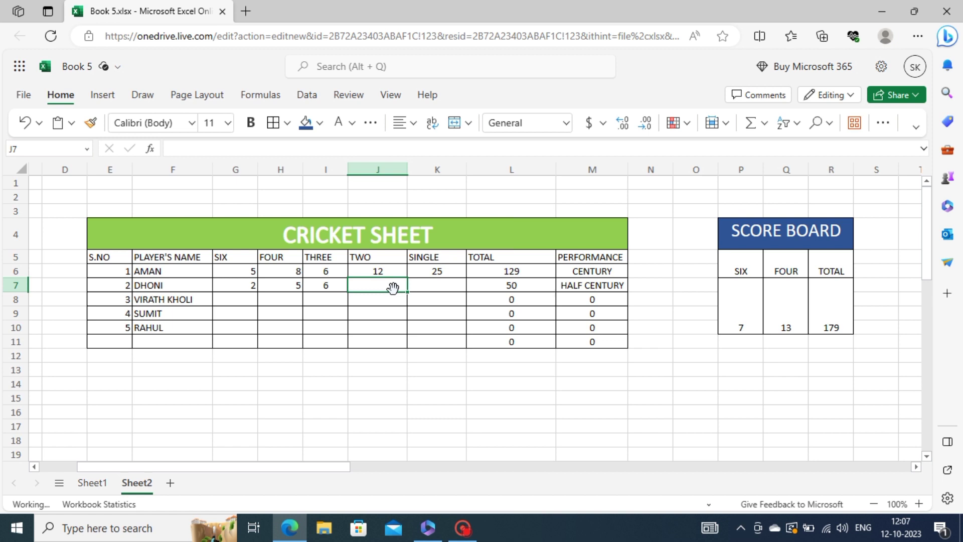
type("14")
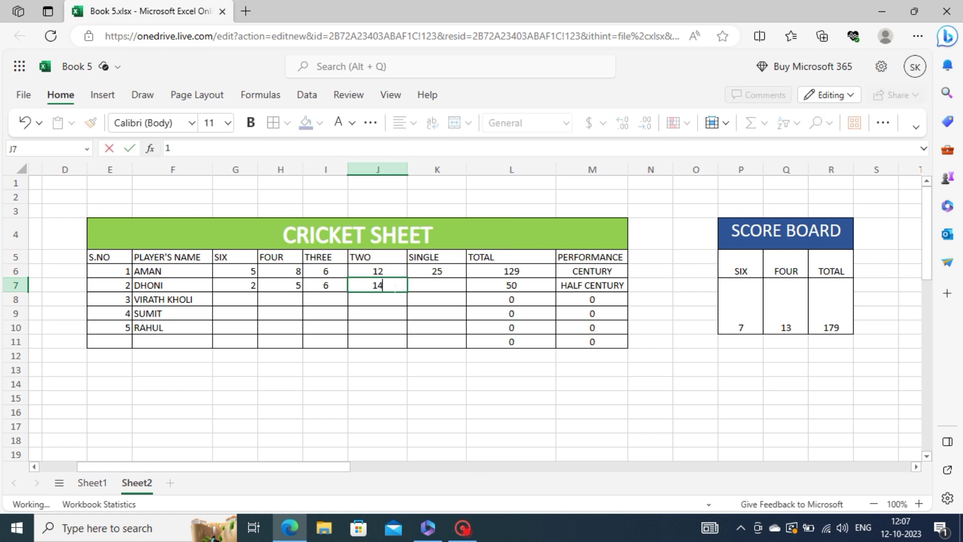
left_click(426, 285)
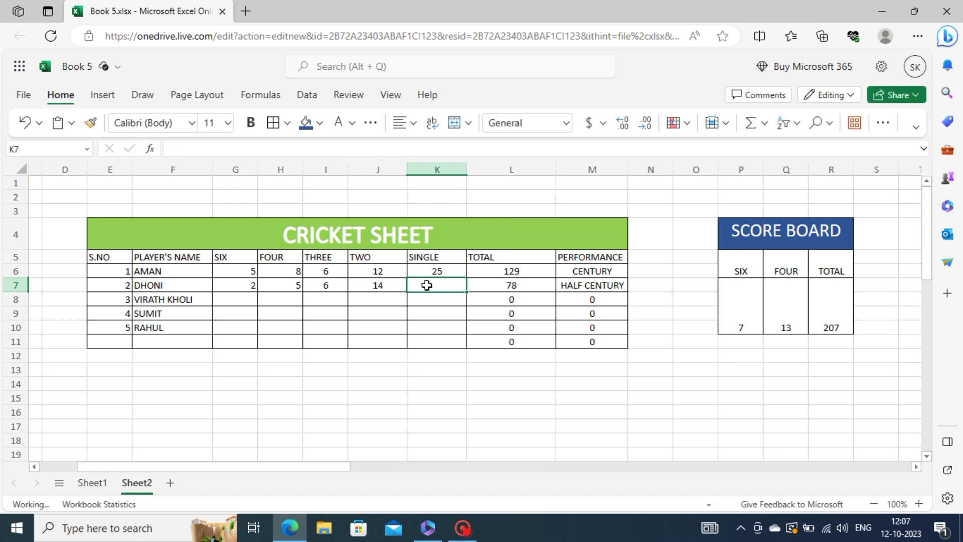
type("5")
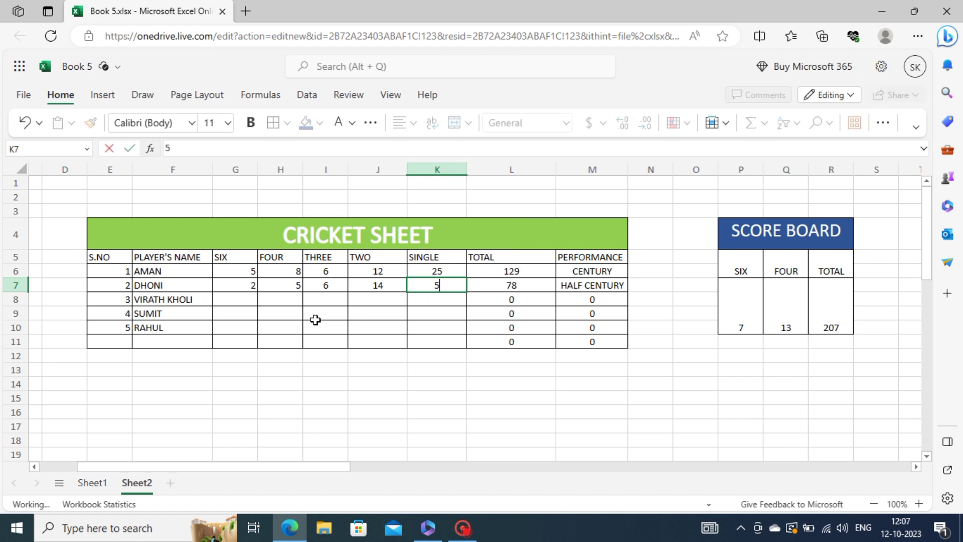
left_click(245, 300)
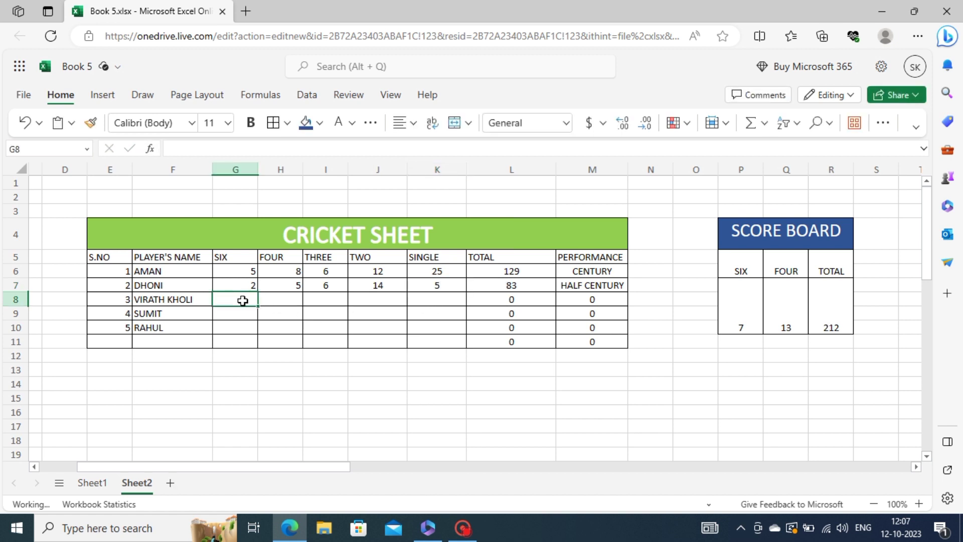
Enter VIRATH KHOLI's 5 sixes, 6 fours, 8 threes, 19 twos and 11 singles.
type("5")
left_click(280, 299)
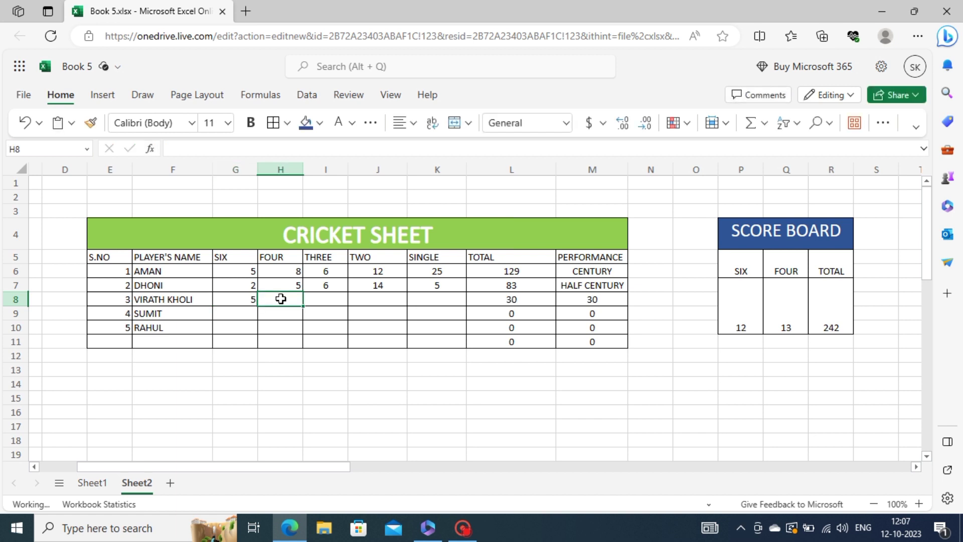
type("6")
left_click(315, 301)
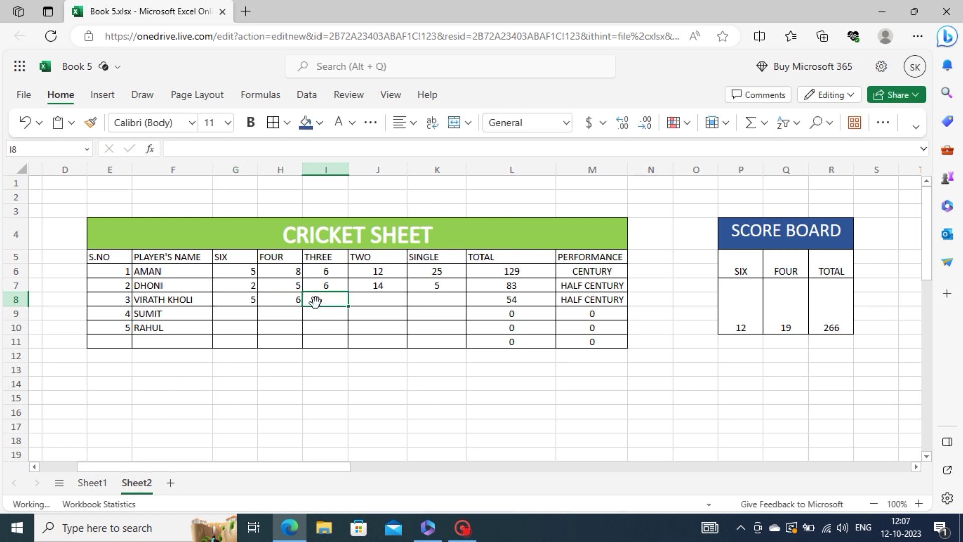
type("8")
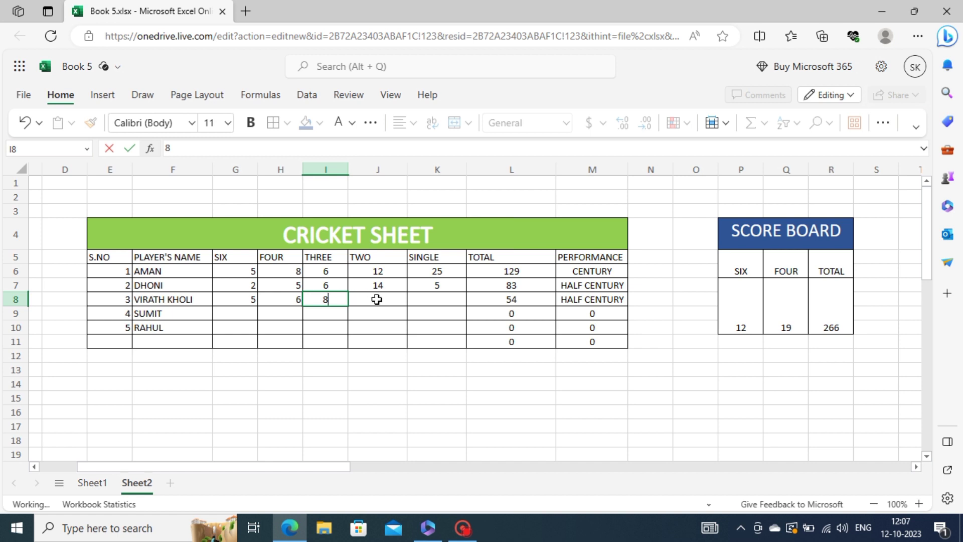
left_click(377, 299)
type("19")
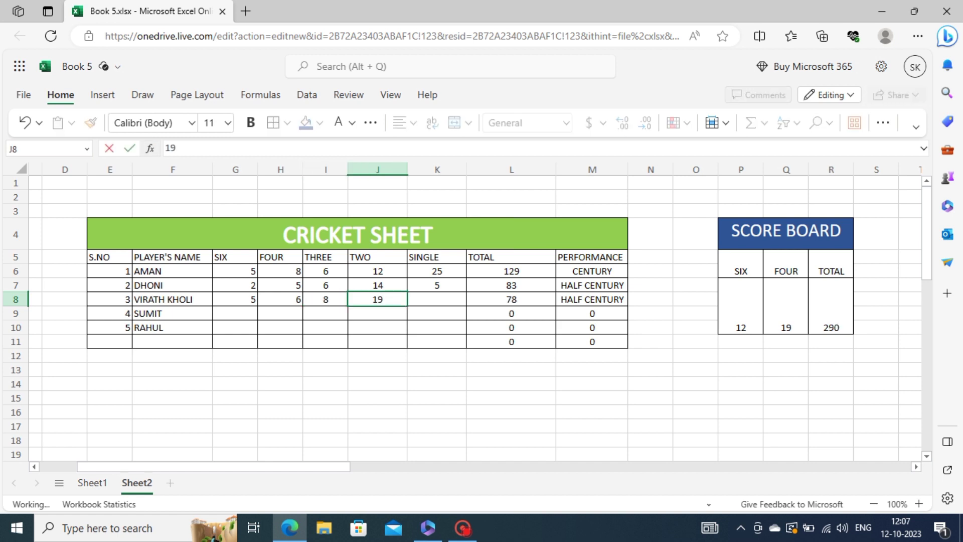
left_click(449, 300)
type("1")
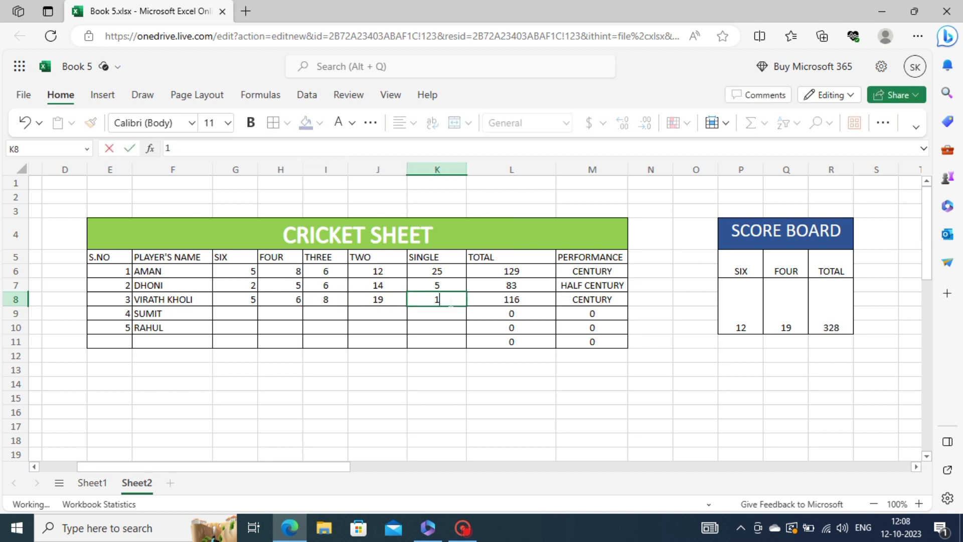
type("1")
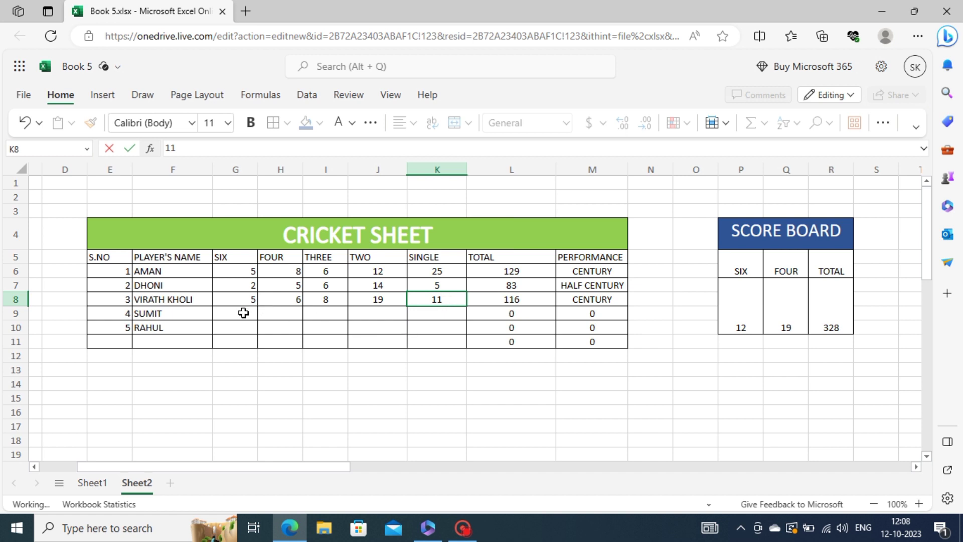
Enter SUMIT's runs in G9:K9: 10 sixes, 12 fours, 6 threes, 7 twos, 8 singles.
left_click(243, 314)
type("1")
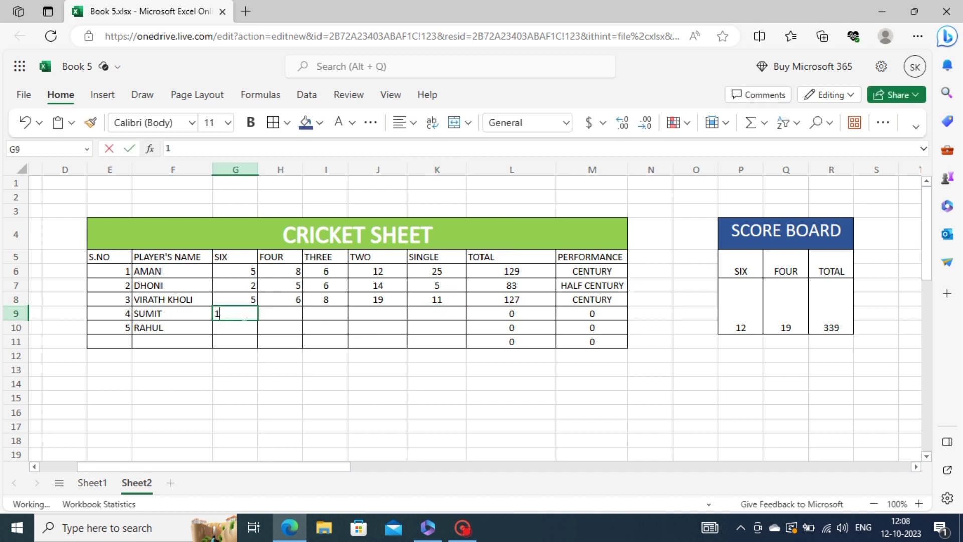
type("0")
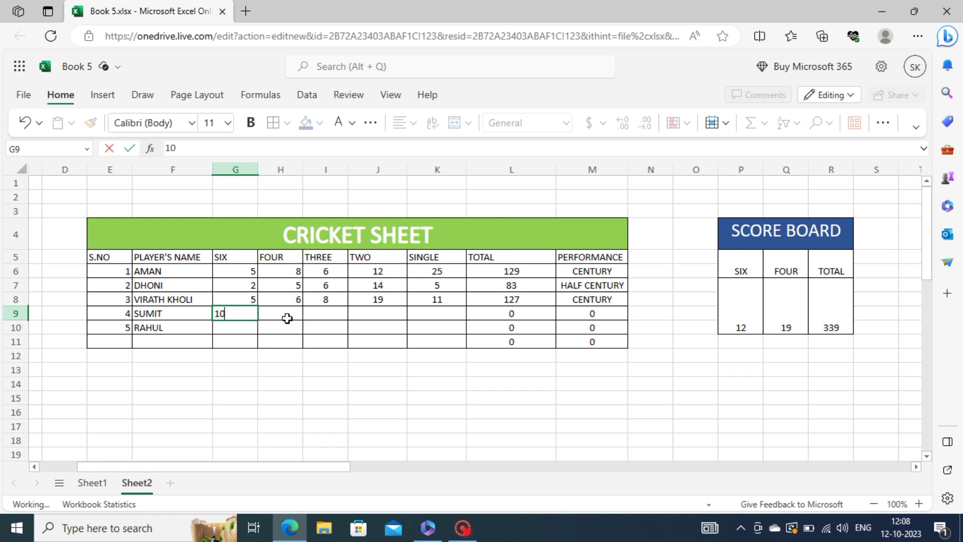
left_click(286, 316)
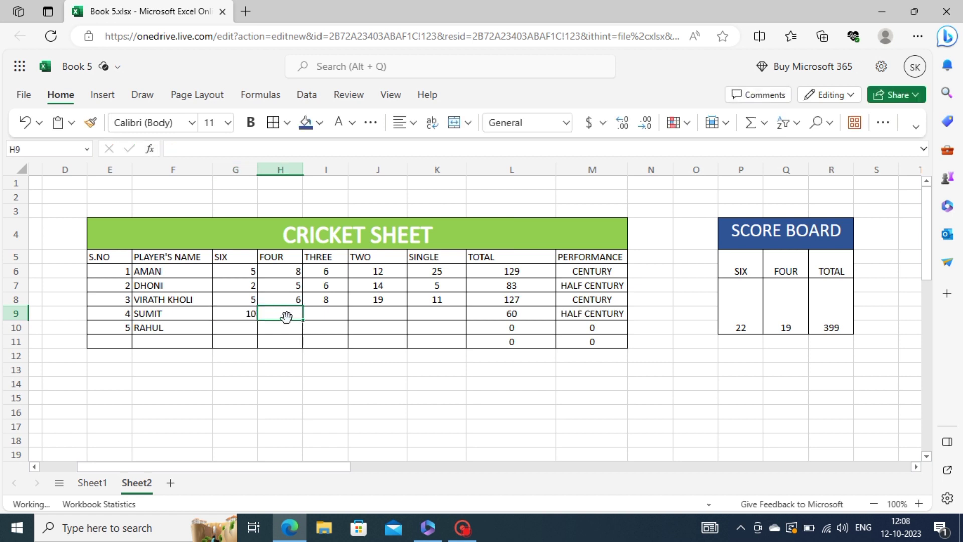
type("12")
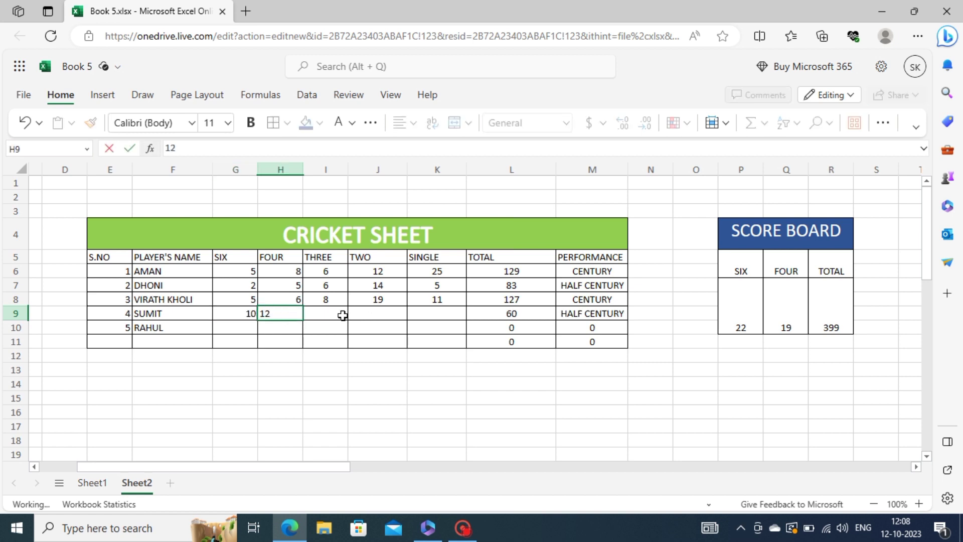
left_click(339, 314)
type("6")
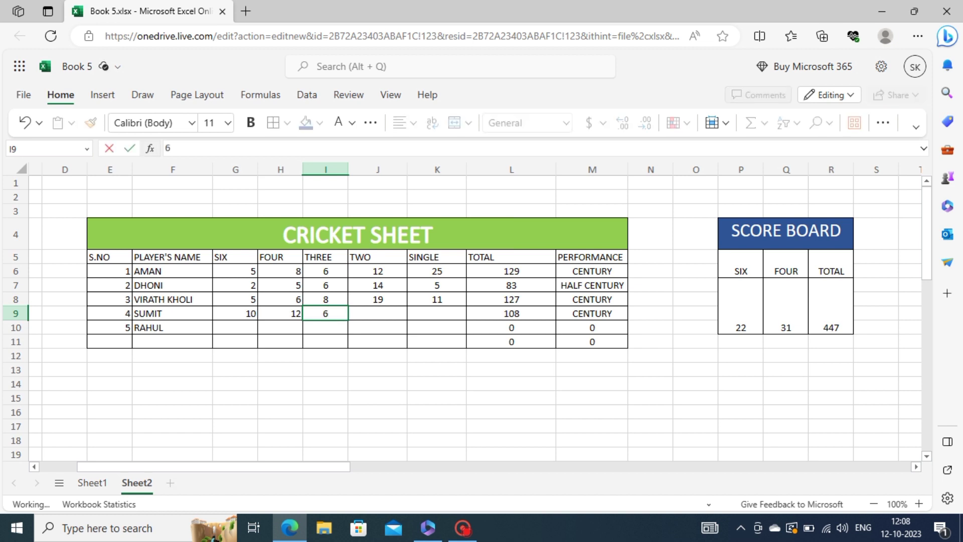
left_click(398, 319)
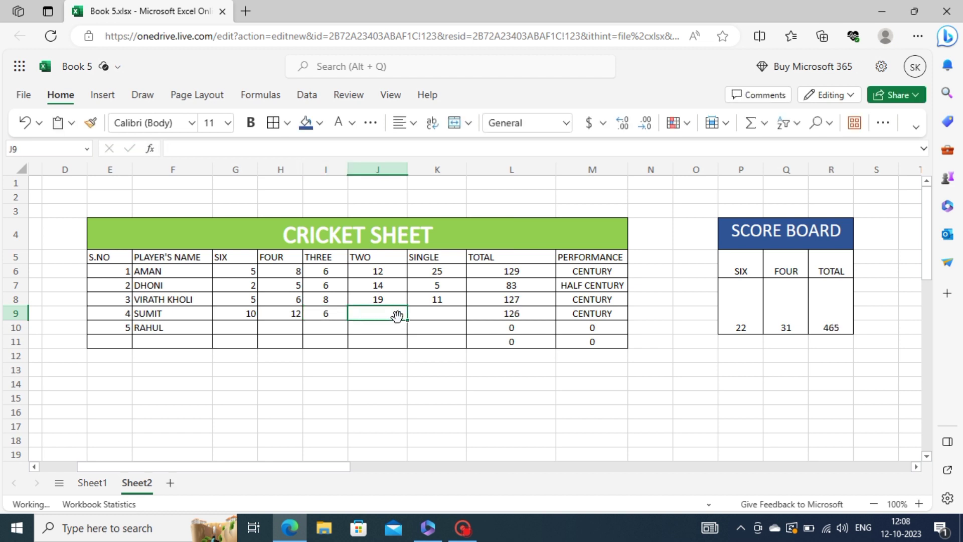
type("7")
left_click(437, 316)
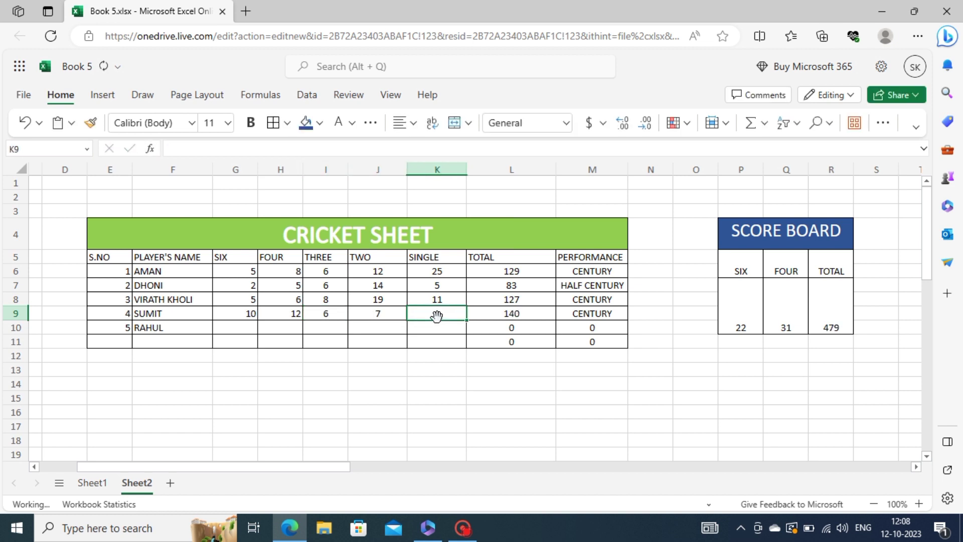
type("8")
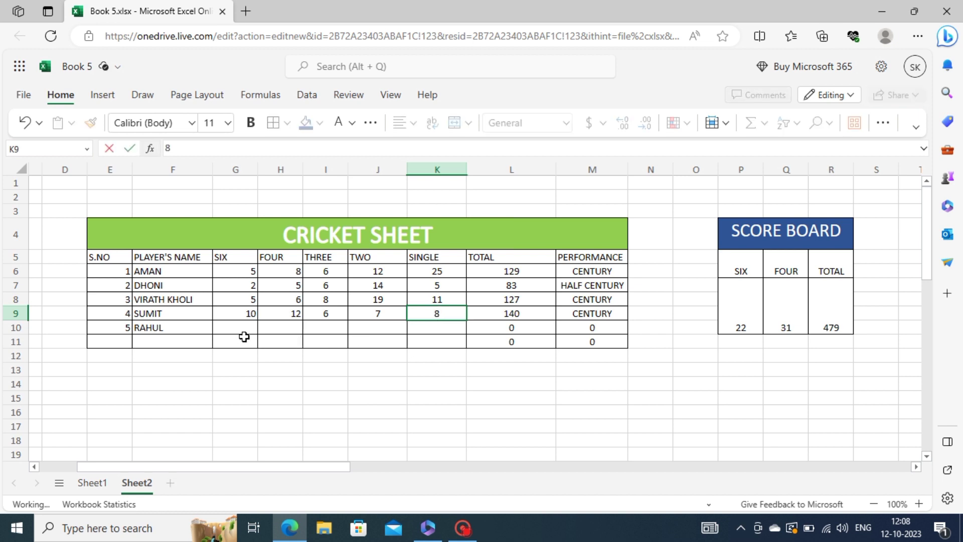
Enter RAHUL's runs in G10:K10: 10 sixes, 15 fours, 6 threes, 8 twos, 35 singles.
left_click(247, 330)
type("1")
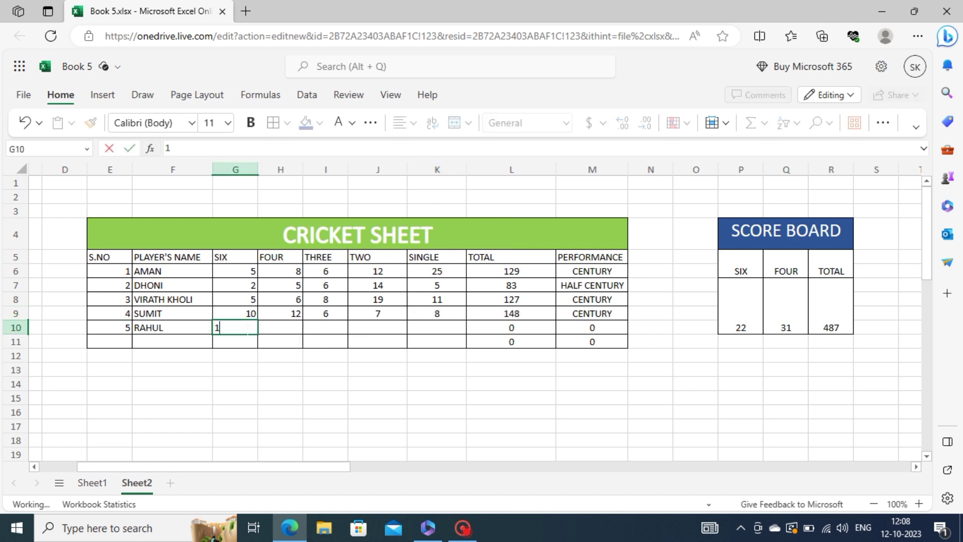
type("0")
left_click(283, 328)
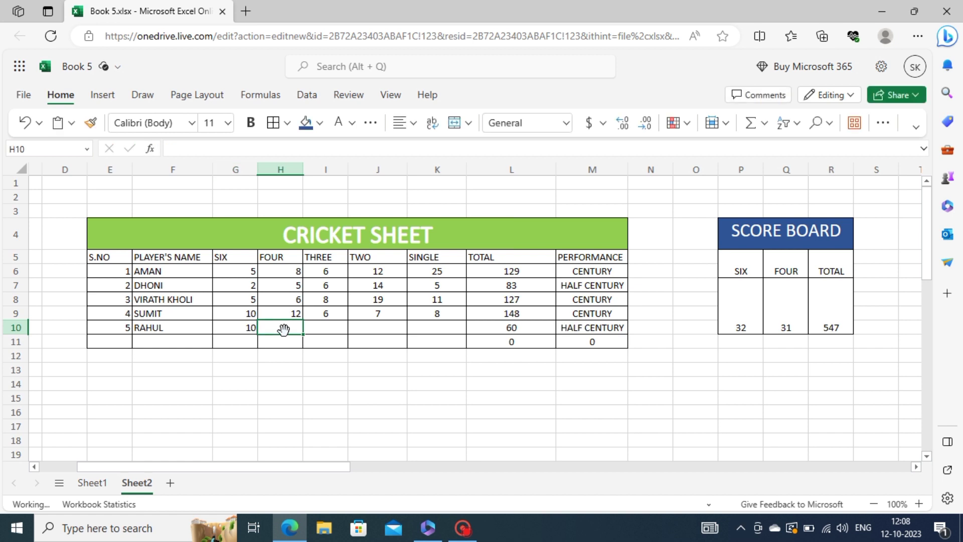
type("15")
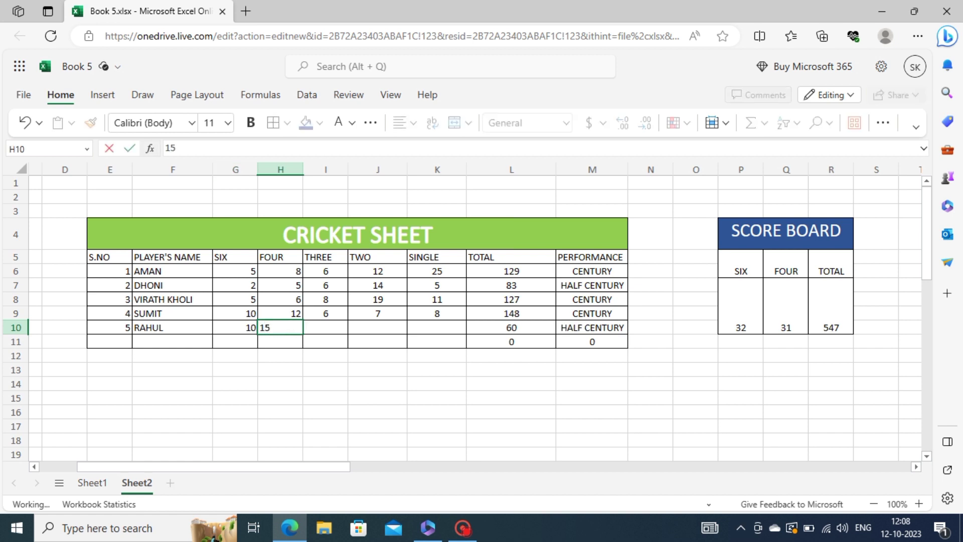
left_click(323, 328)
type("6")
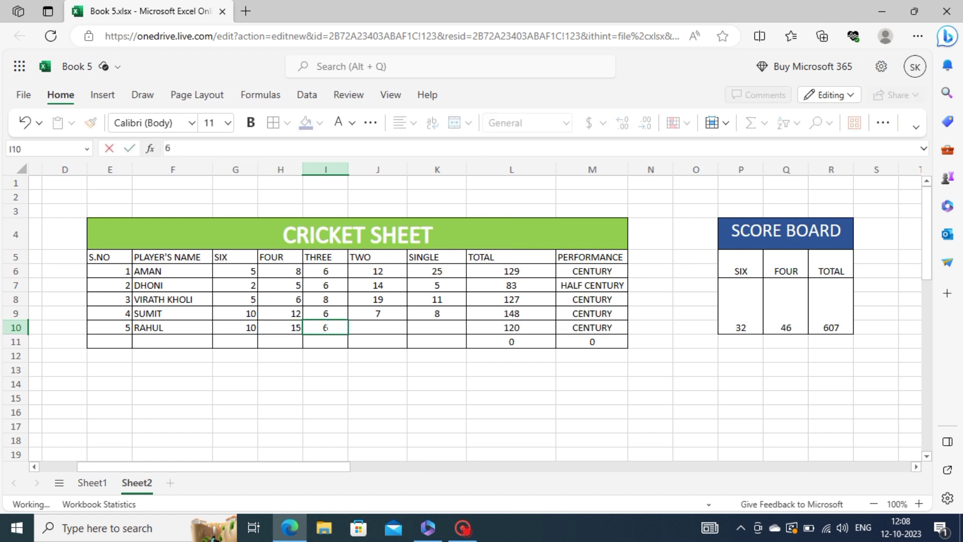
left_click(386, 327)
type("8")
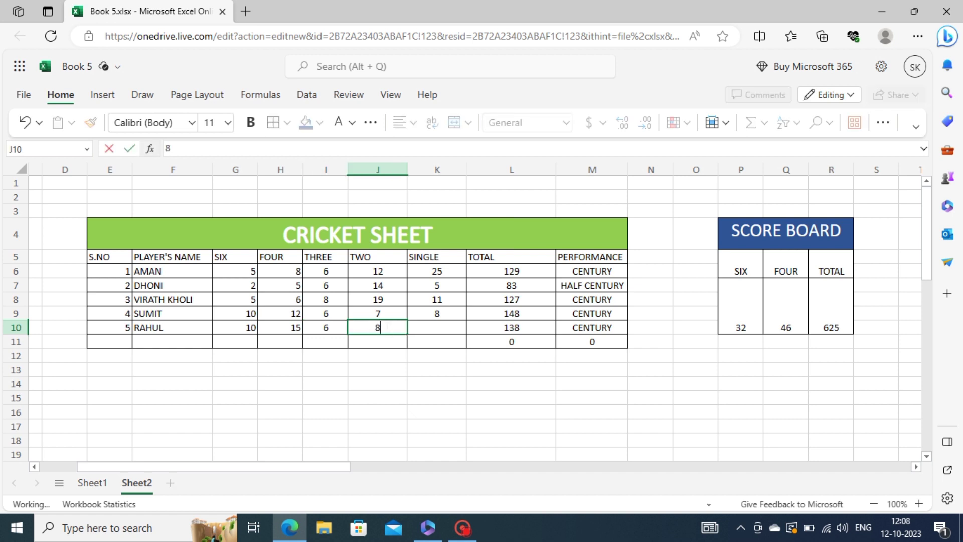
left_click(446, 327)
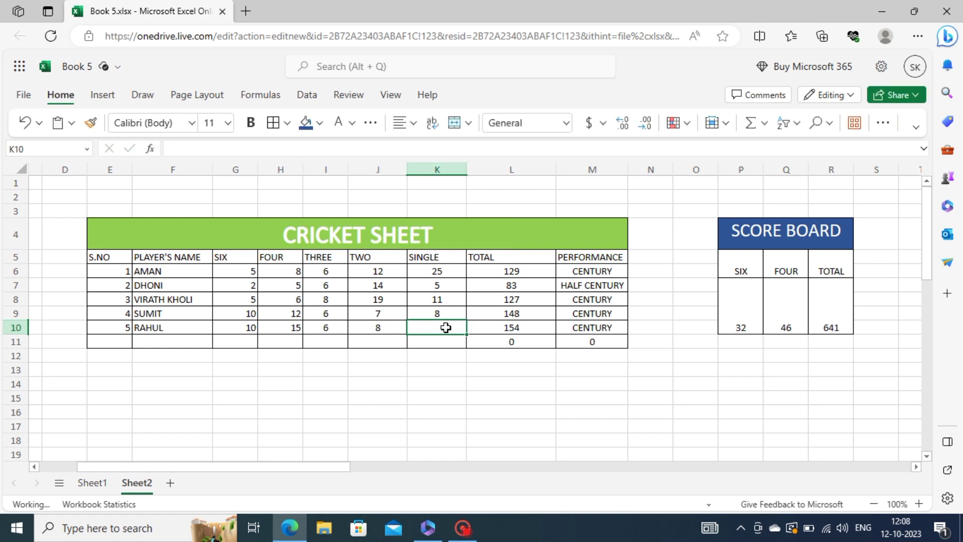
type("35")
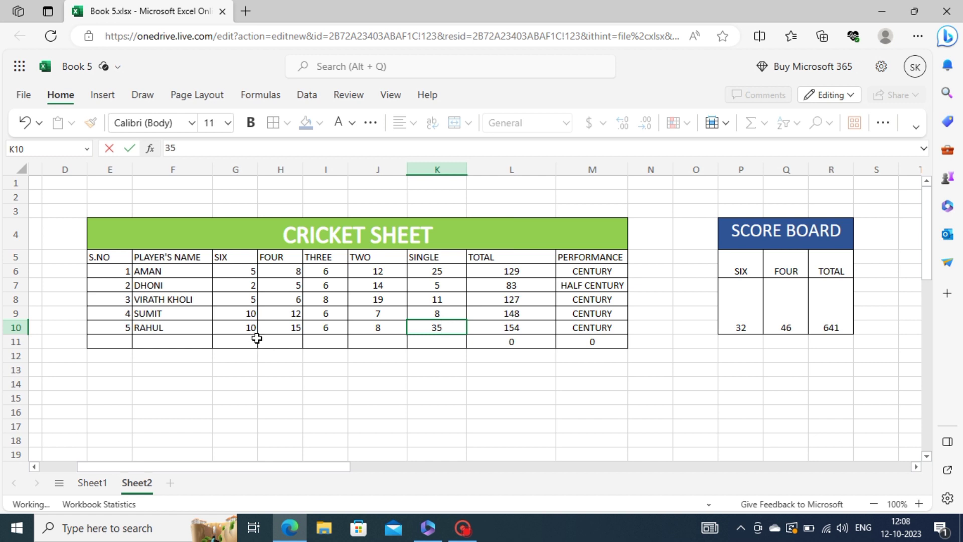
left_click(469, 399)
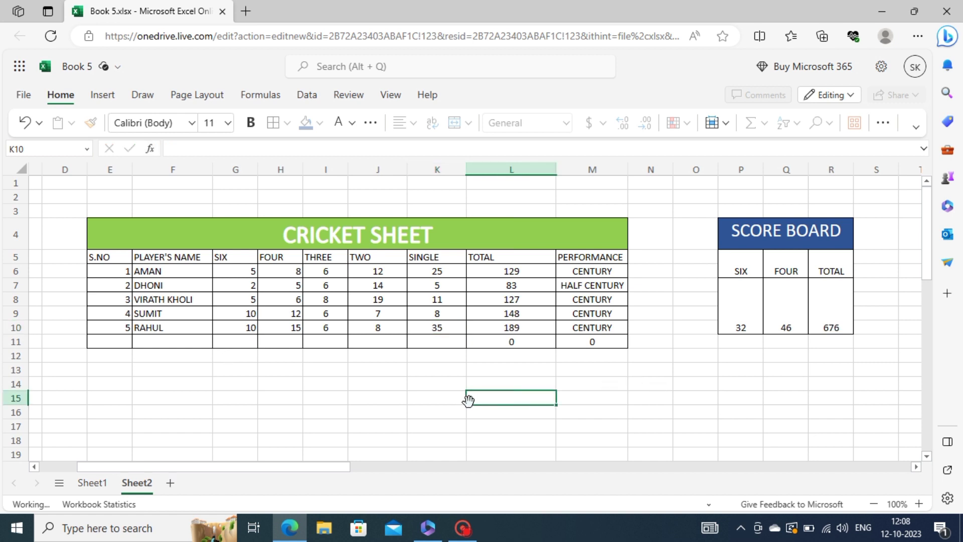
Clear the contents of E11:M11, removing the leftover 0 TOTAL and PERFORMANCE.
left_click(625, 342)
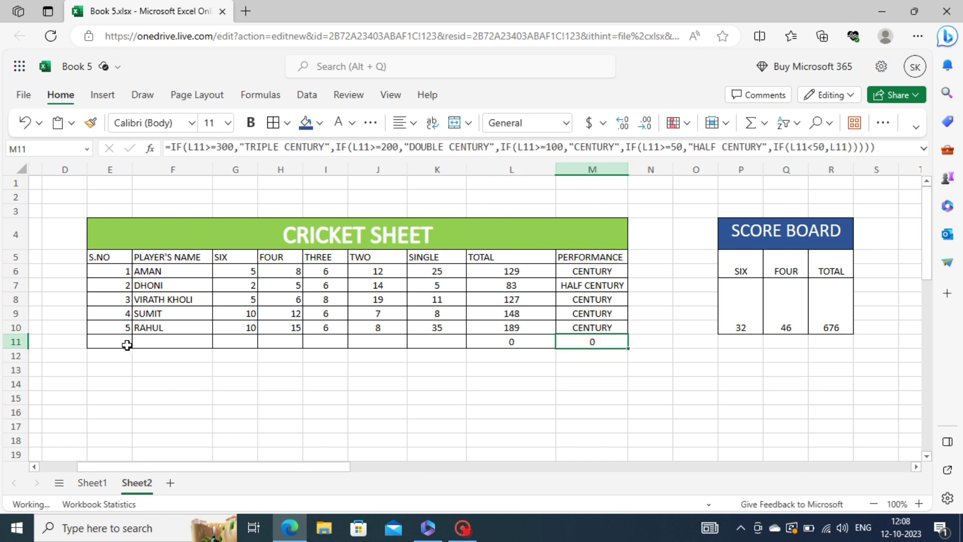
left_click_drag(127, 346, 591, 340)
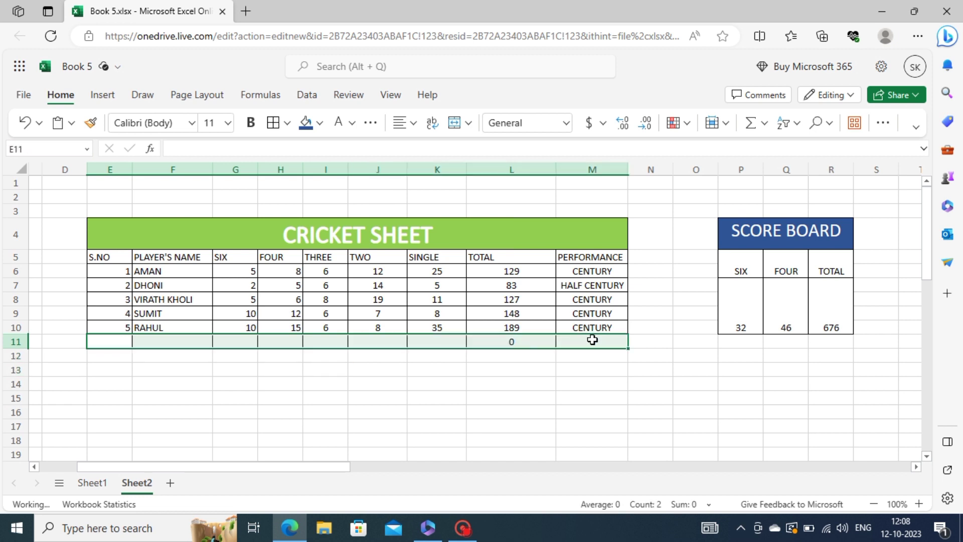
key("Delete")
left_click(625, 394)
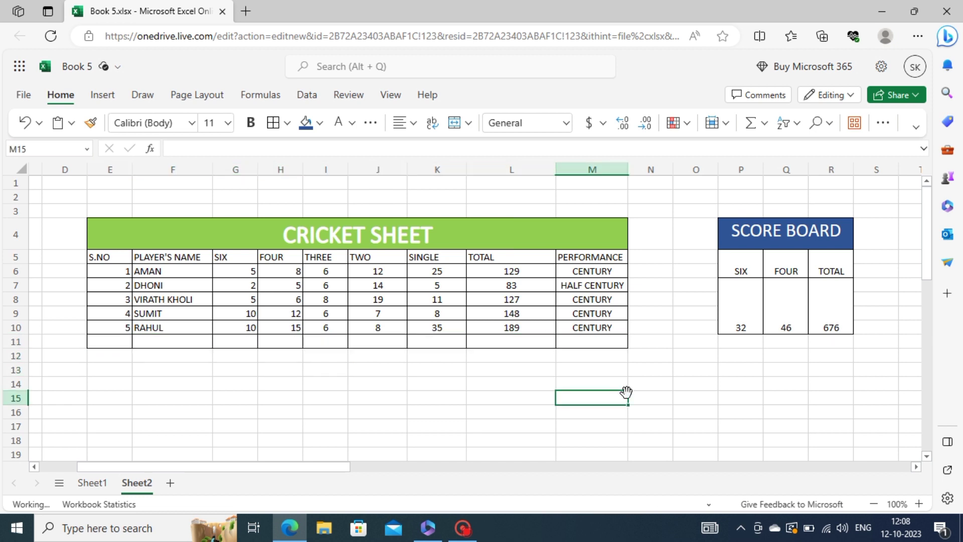